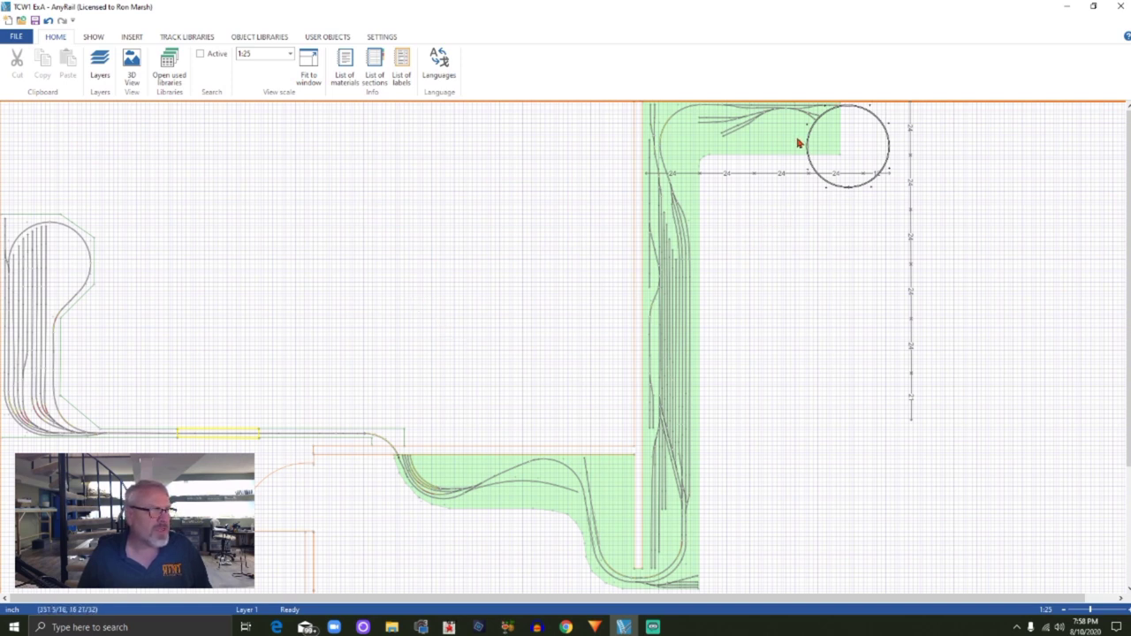
# Select the right leg's green benchwork and zoom in on the turnaround circle to 1:10 scale
pyautogui.click(652, 529)
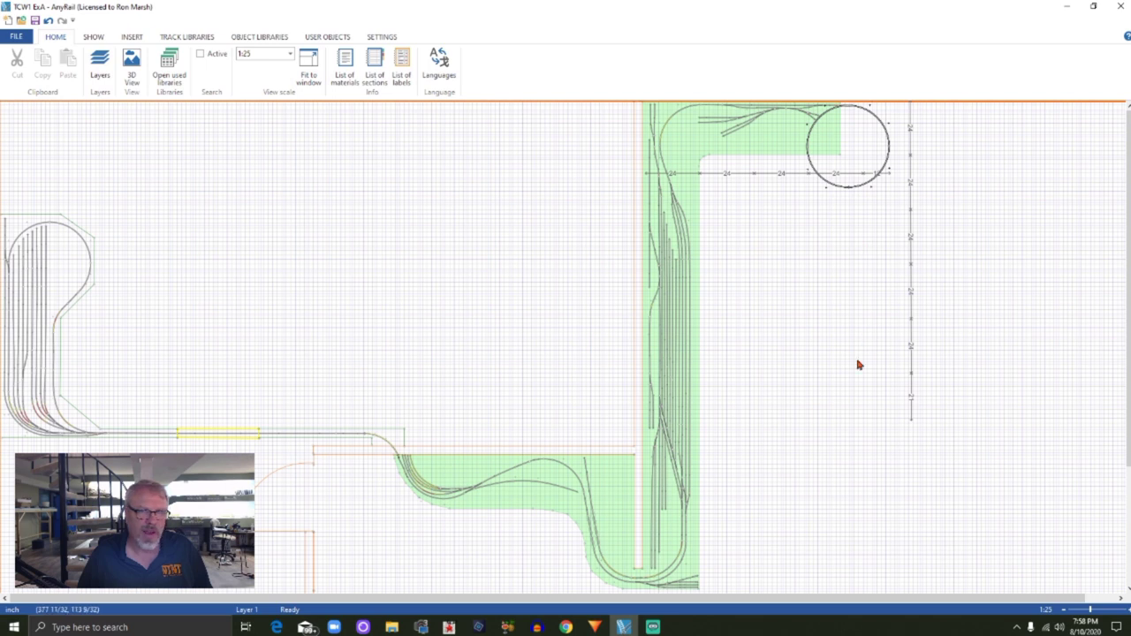
pyautogui.scroll(5, 872, 174)
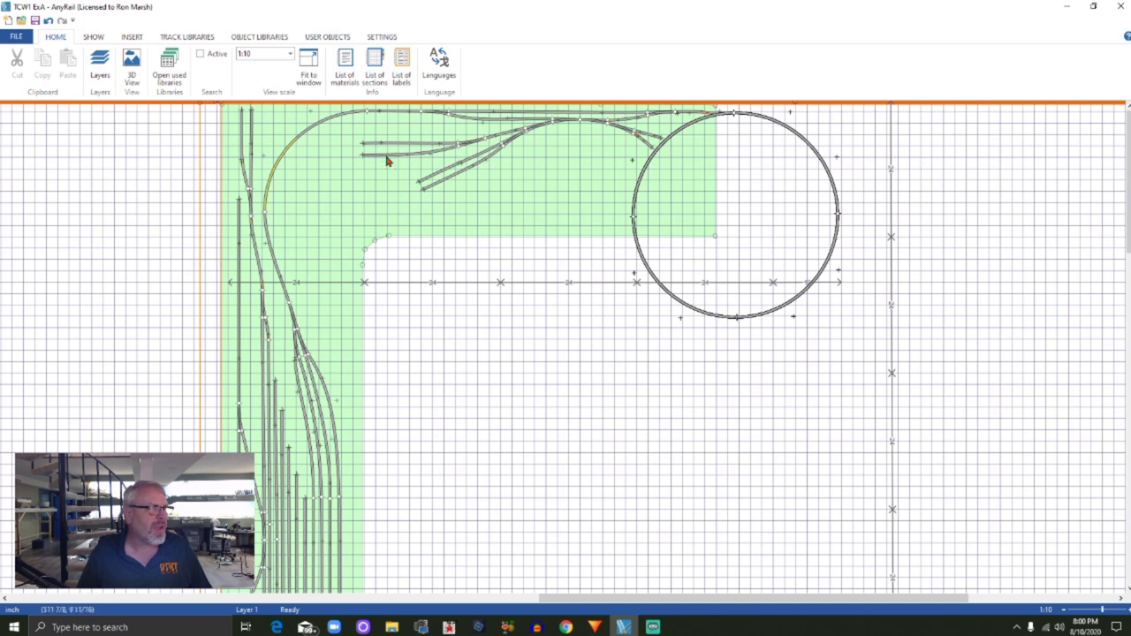
# Select the track piece on the yard's left edge before drawing the orange outline strip
pyautogui.click(252, 147)
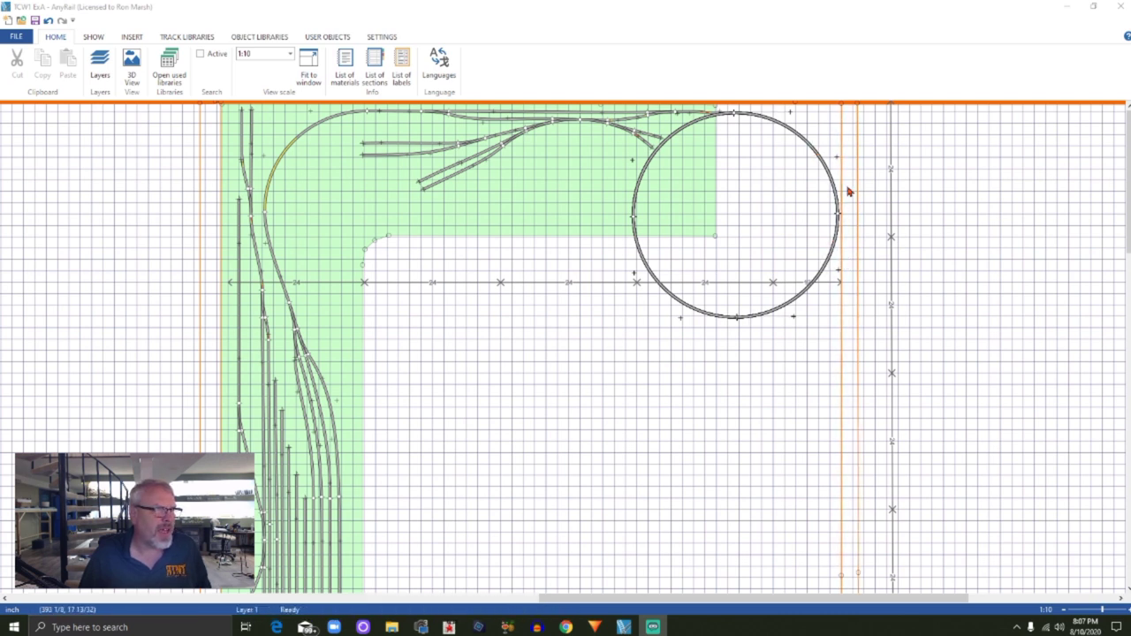
# Select the orange strip at its bottom end to read its length in the status bar
pyautogui.scroll(-5, 820, 420)
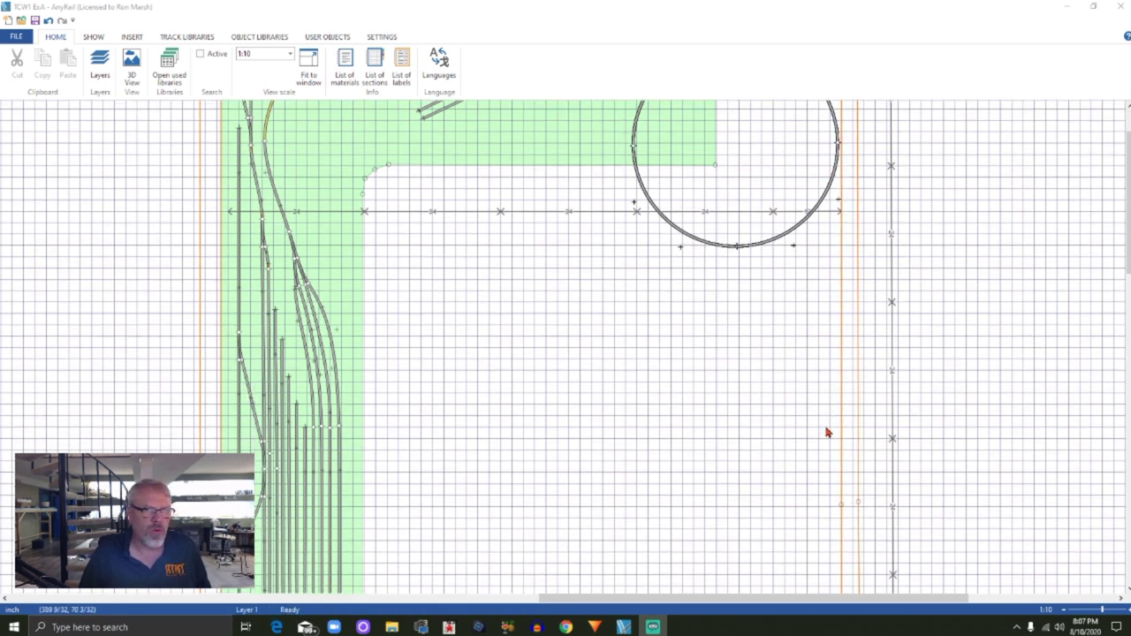
pyautogui.scroll(-10, 826, 424)
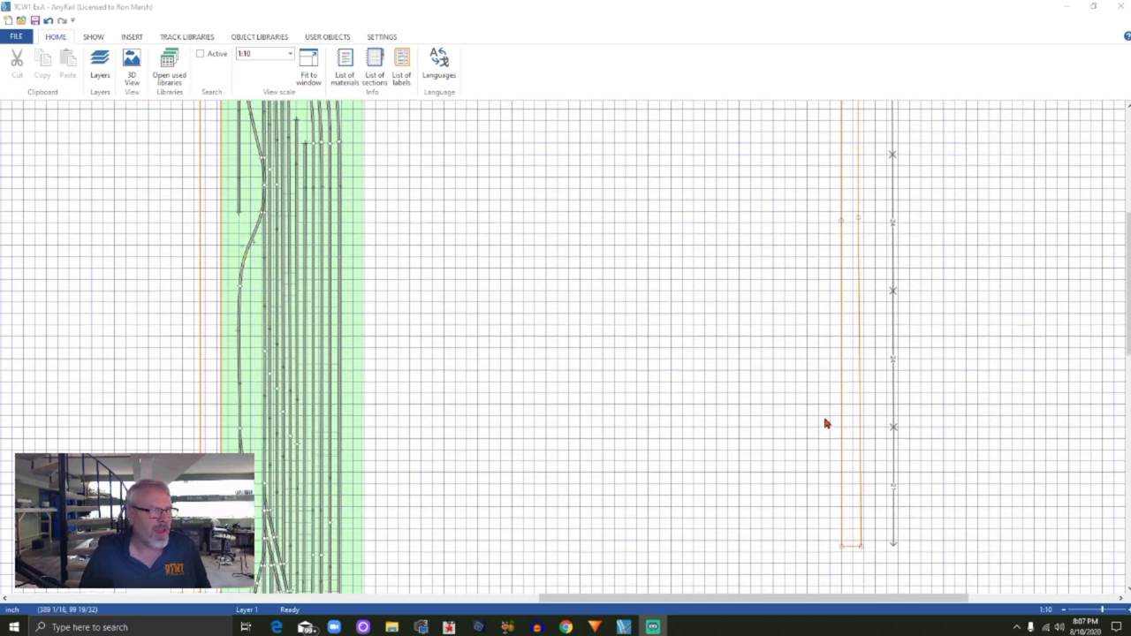
pyautogui.click(852, 496)
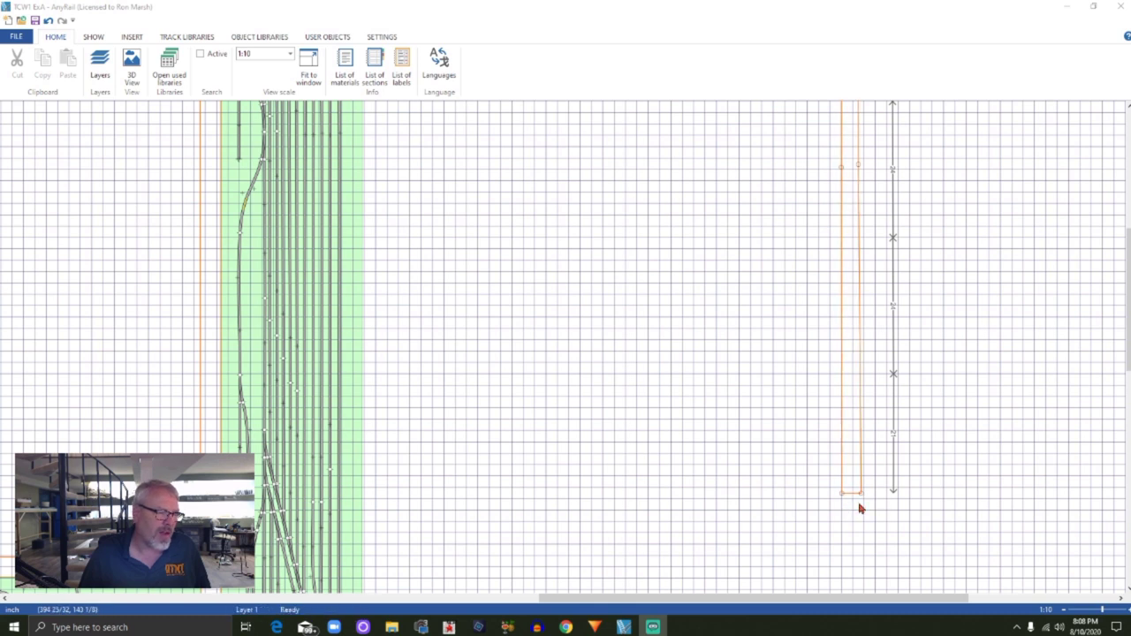
pyautogui.scroll(5, 856, 500)
# Select the orange strip and check both of its ends down the right side
pyautogui.click(840, 278)
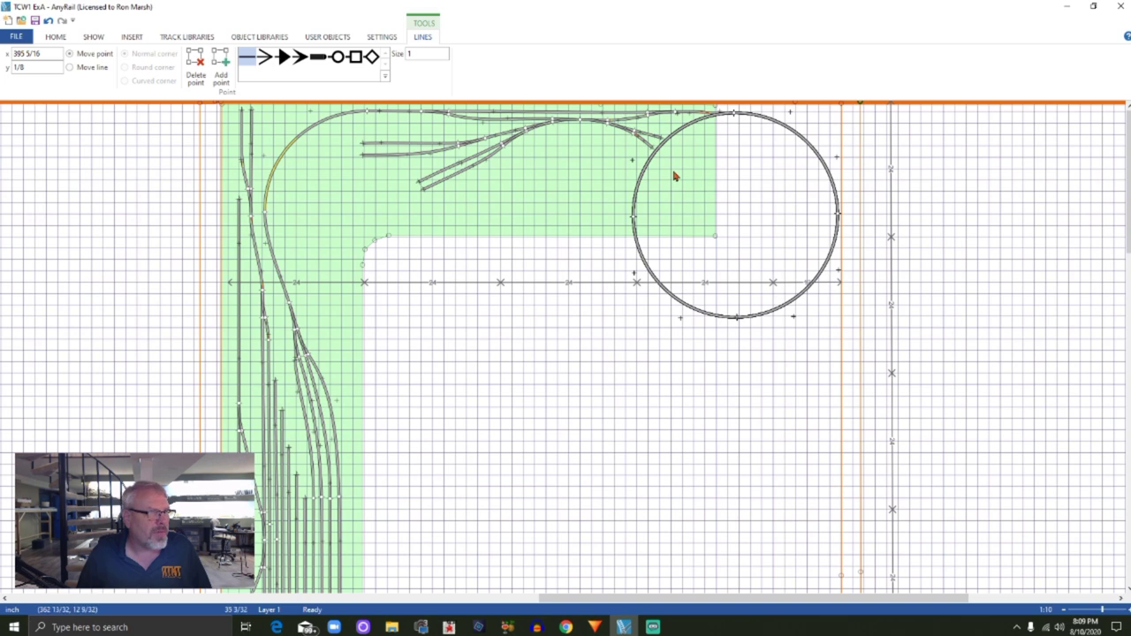
pyautogui.scroll(-10, 812, 292)
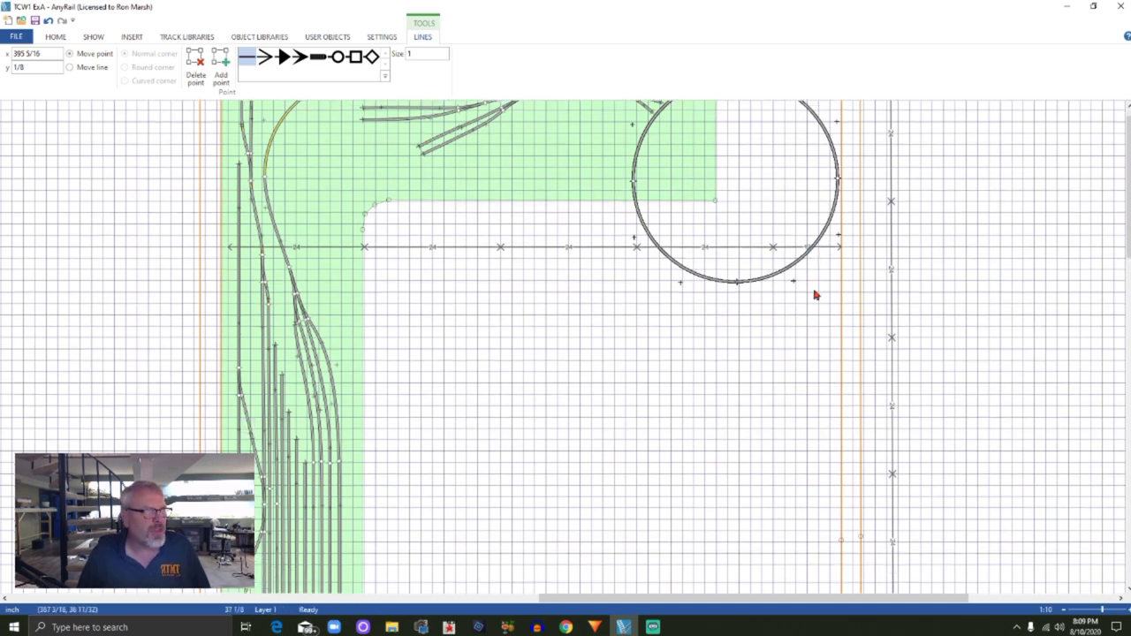
pyautogui.scroll(-2, 820, 229)
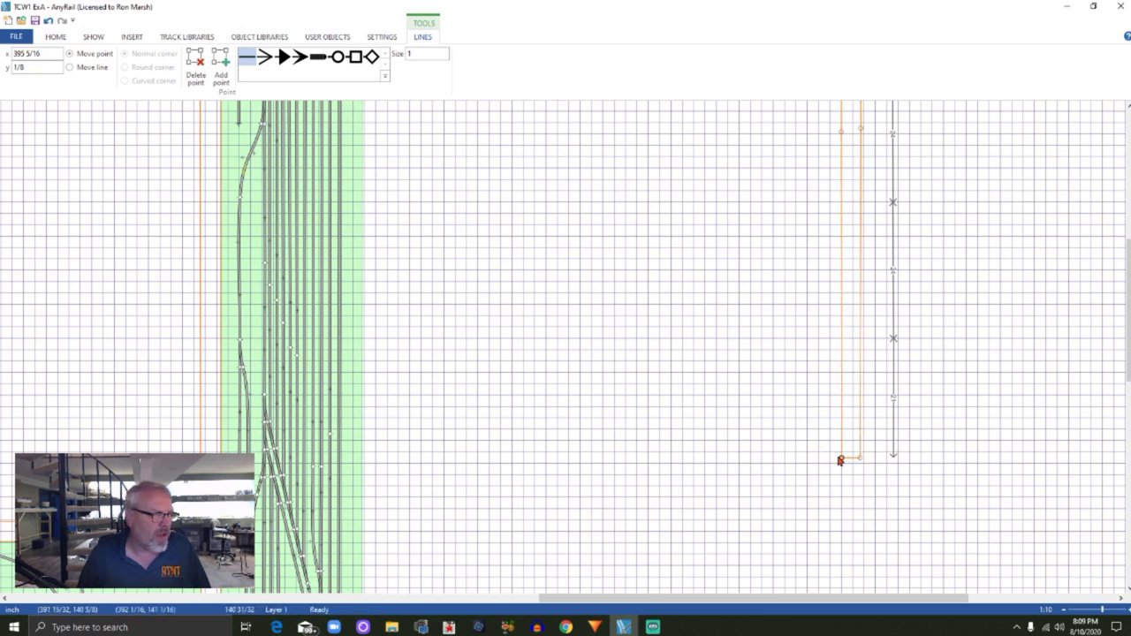
pyautogui.scroll(4, 821, 435)
pyautogui.scroll(6, 820, 435)
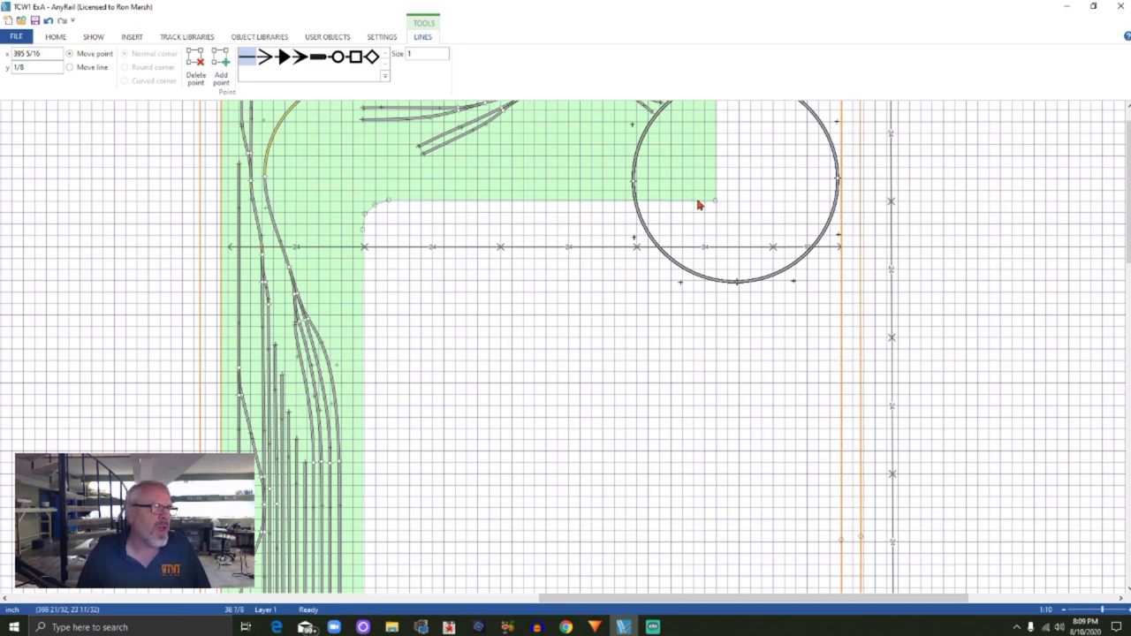
pyautogui.scroll(-5, 805, 306)
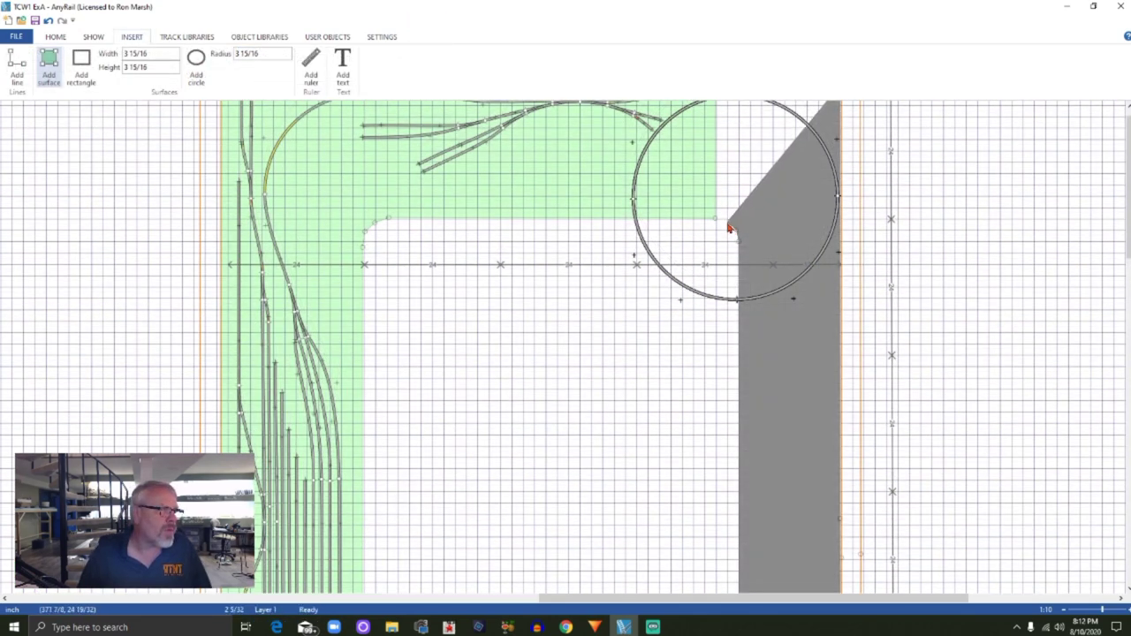
# Drag the new surface's corner up into the green area, joining the right leg to the top
pyautogui.moveTo(728, 227); pyautogui.dragTo(719, 110)
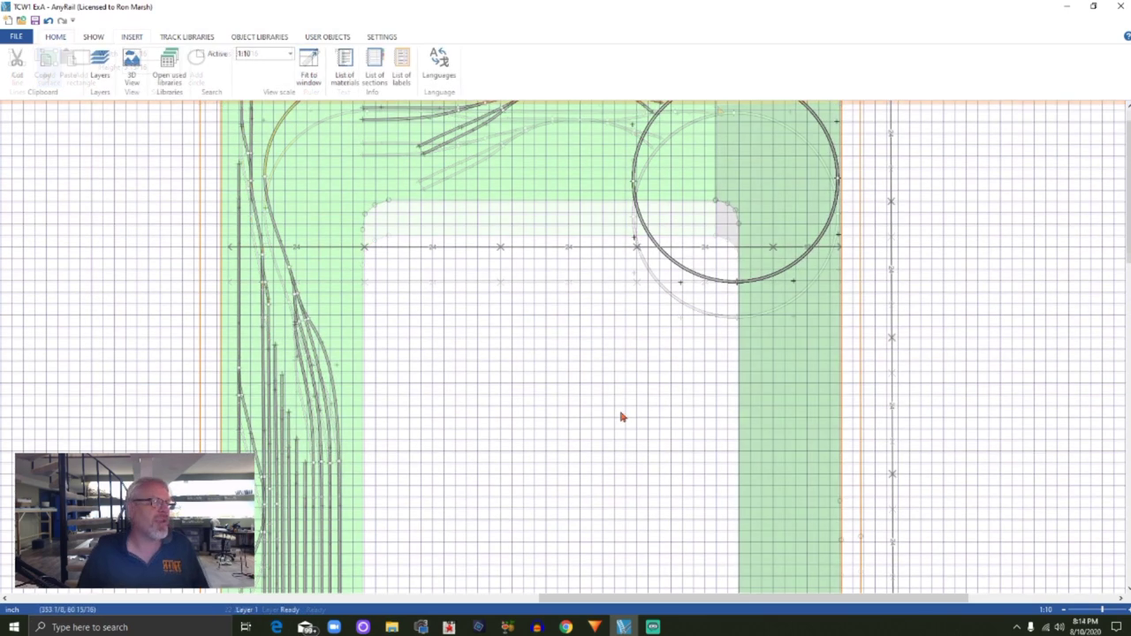
pyautogui.scroll(-1, 618, 410)
pyautogui.scroll(3, 618, 411)
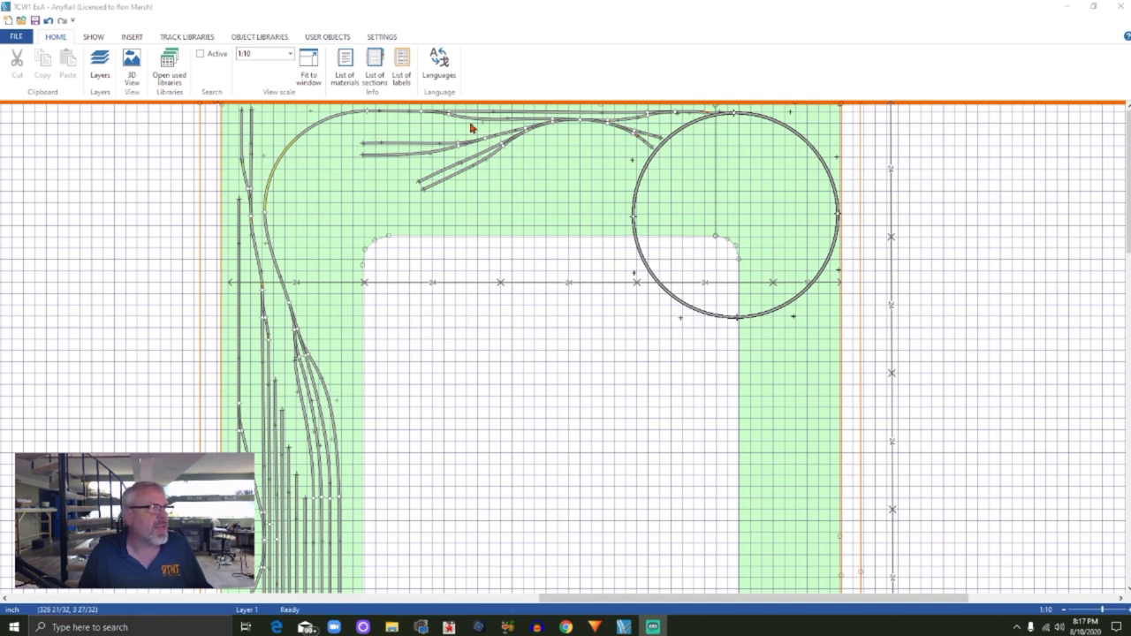
# Disconnect the track joint where the upper-left curve meets the top-edge turnouts
pyautogui.click(449, 118)
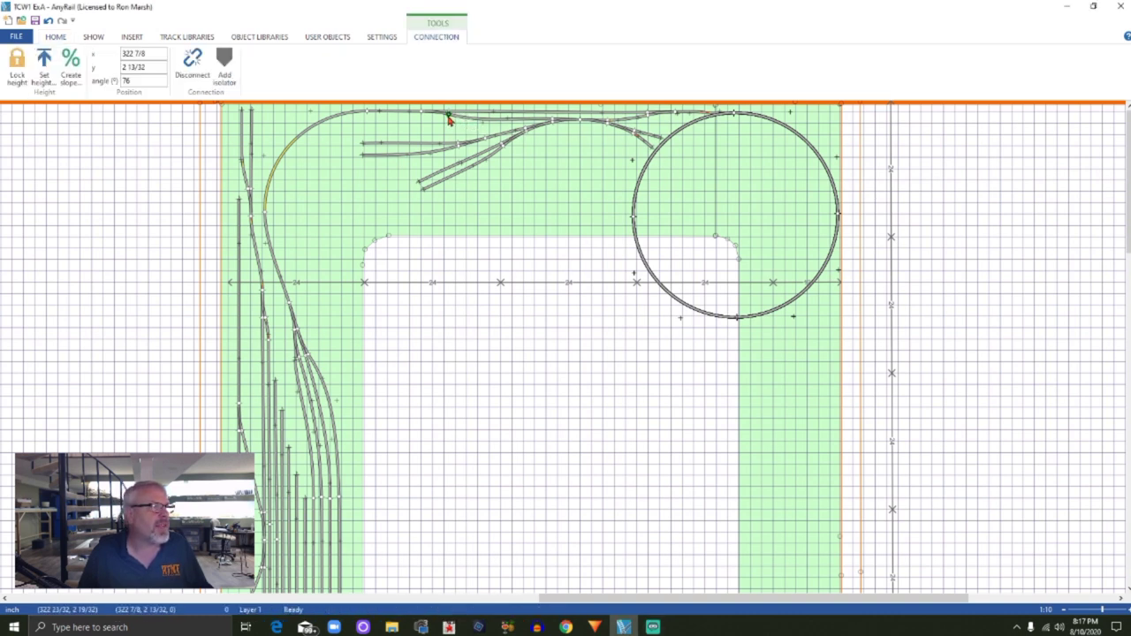
pyautogui.rightClick(449, 118)
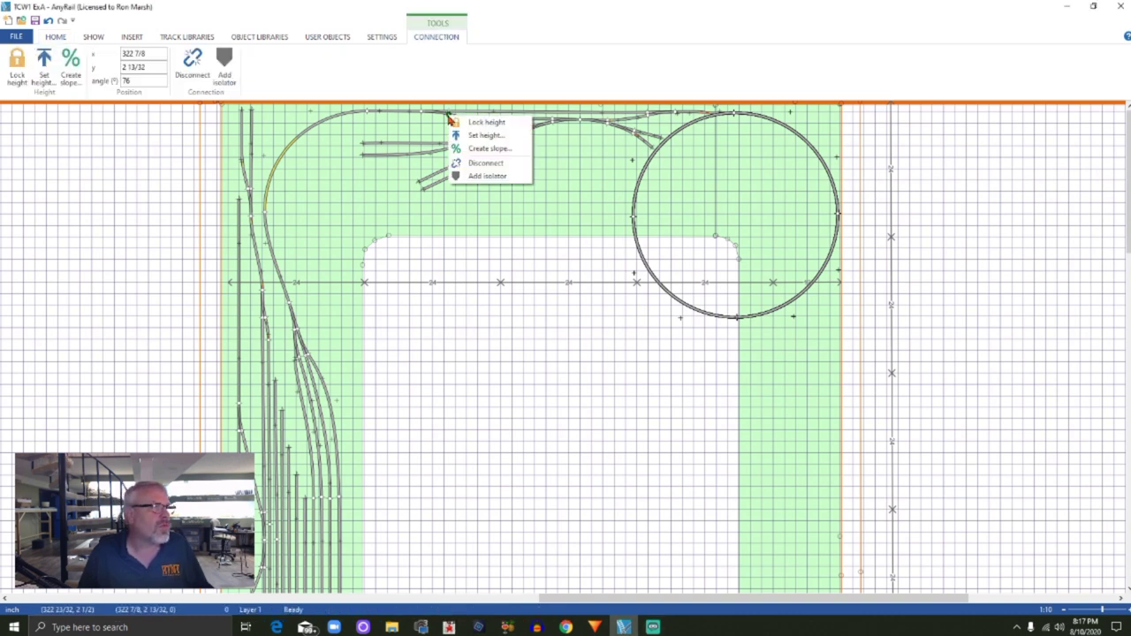
pyautogui.click(473, 168)
pyautogui.click(449, 114)
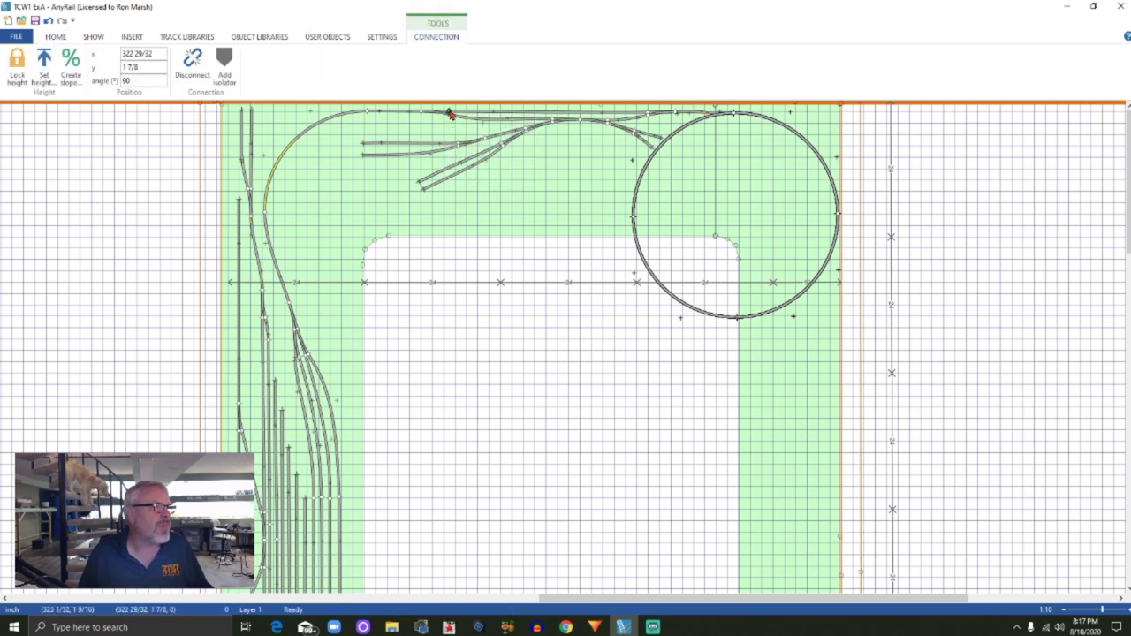
pyautogui.rightClick(449, 114)
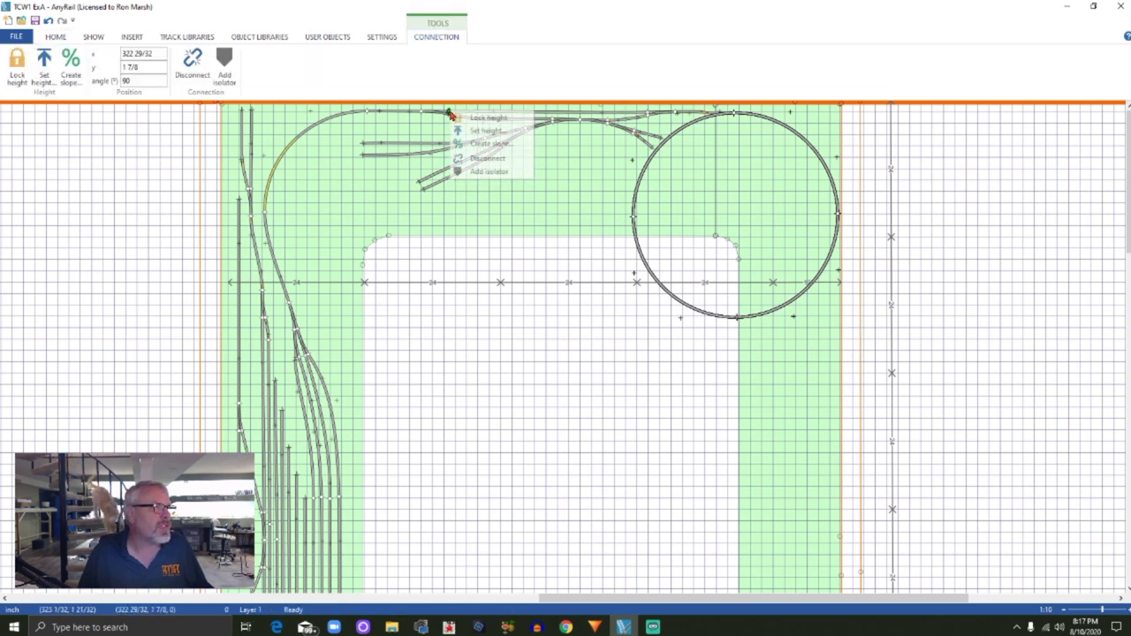
# Detach the joint, then delete the top straight and all turnouts along the top edge
pyautogui.click(474, 158)
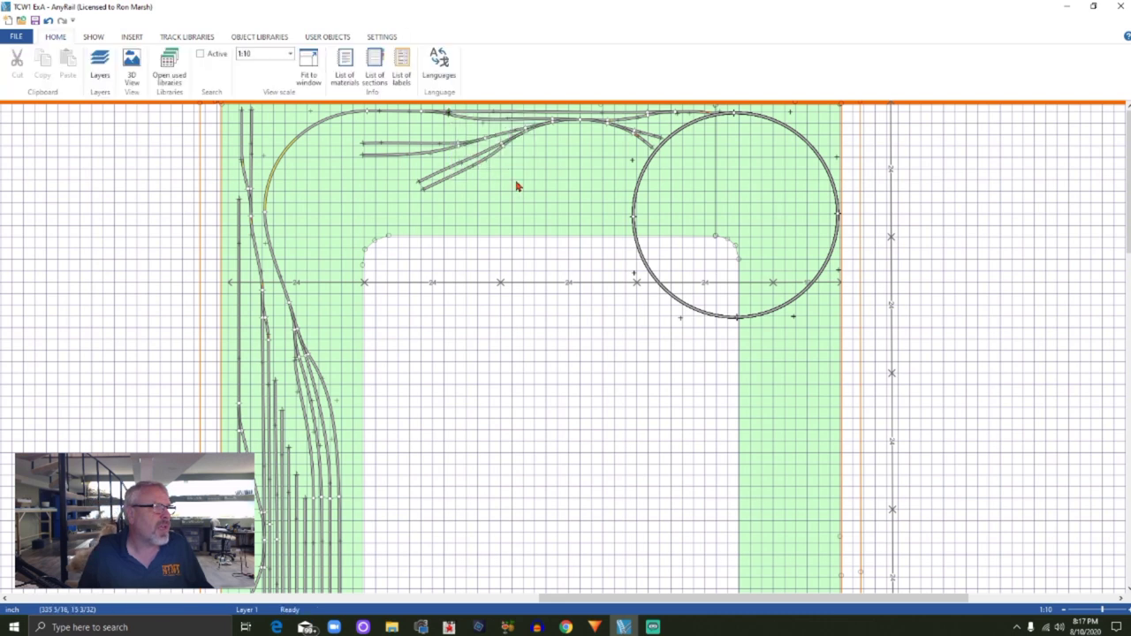
pyautogui.click(482, 115)
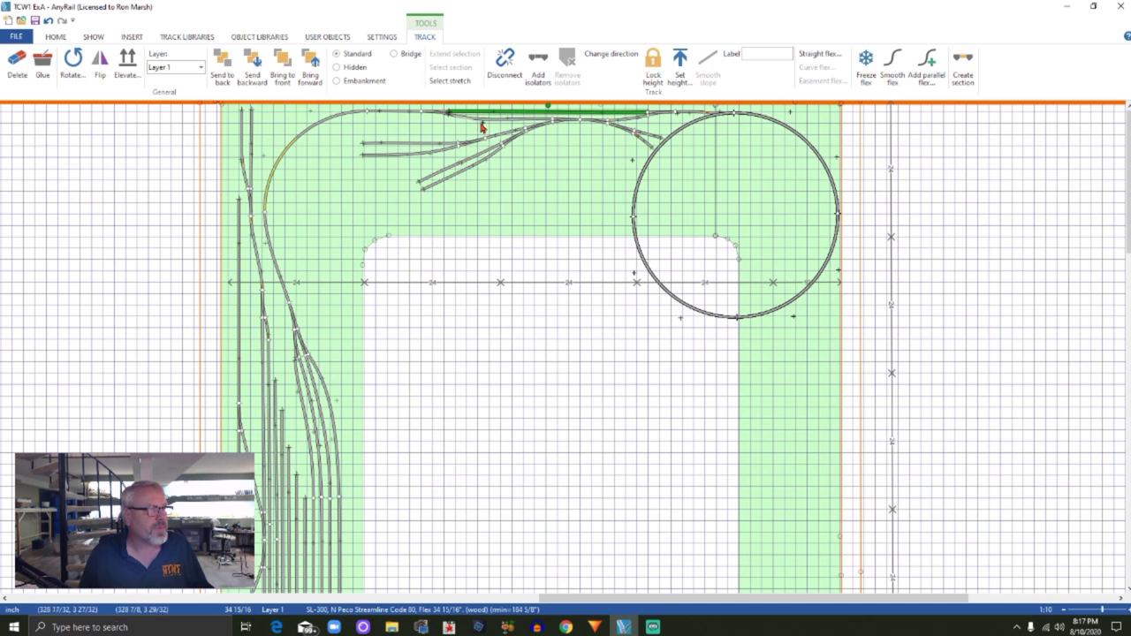
pyautogui.moveTo(474, 194); pyautogui.dragTo(520, 114)
pyautogui.press('Delete')
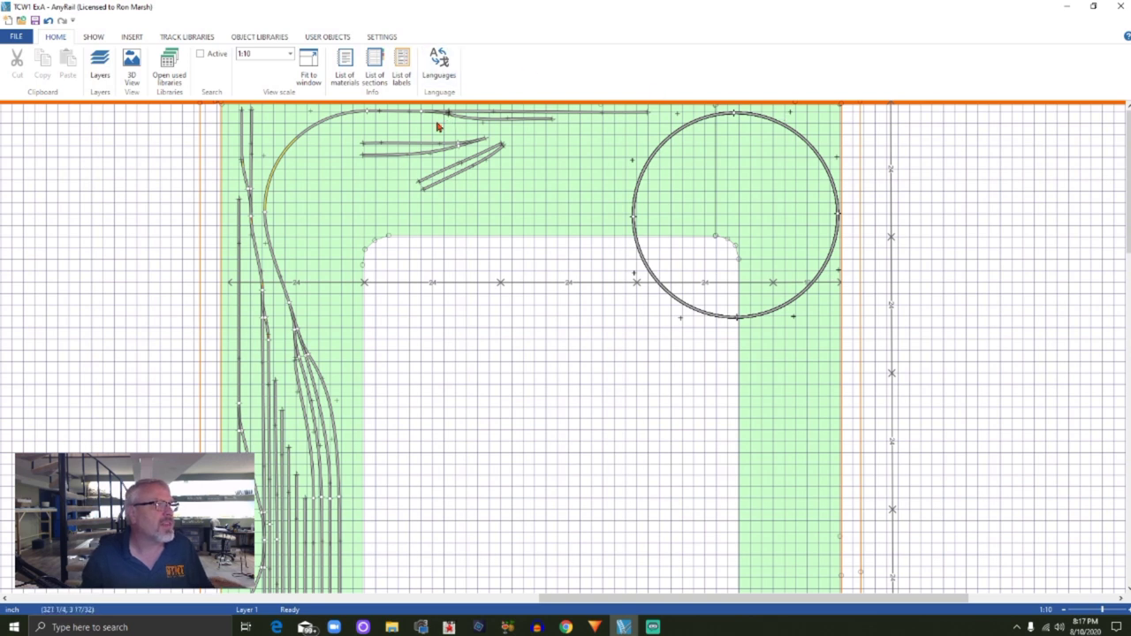
pyautogui.moveTo(434, 110); pyautogui.dragTo(510, 114)
pyautogui.press('Delete')
pyautogui.moveTo(412, 126); pyautogui.dragTo(516, 208)
pyautogui.press('Delete')
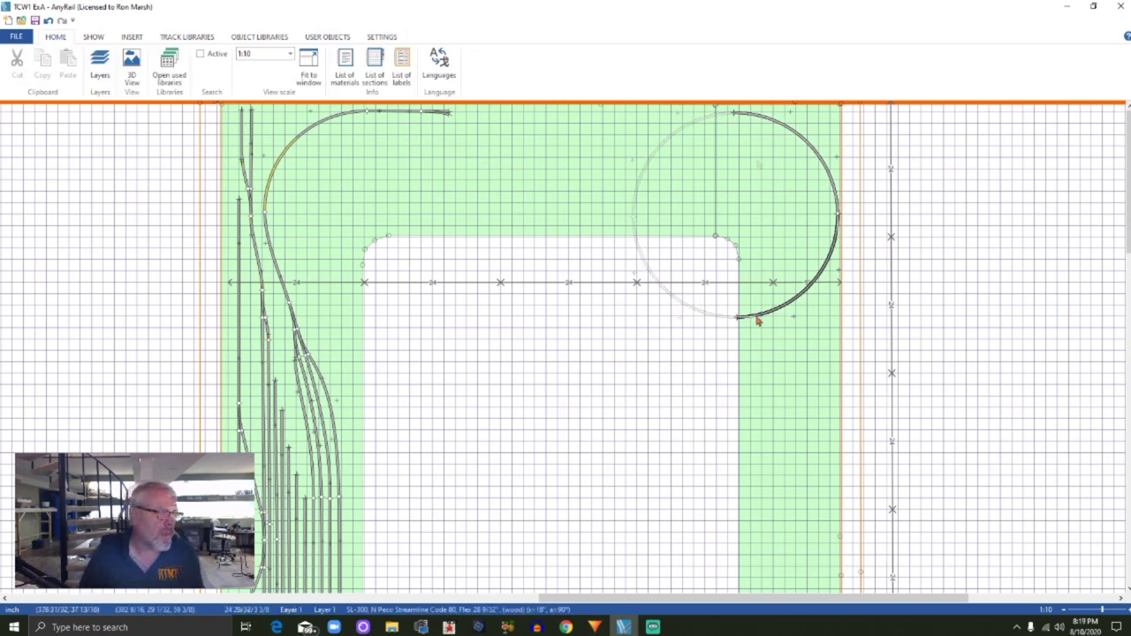
# Move the circle track into the board's centre, delete its lower quarter, and select the remaining arc
pyautogui.moveTo(758, 322); pyautogui.dragTo(530, 561)
pyautogui.press('Delete')
pyautogui.click(598, 412)
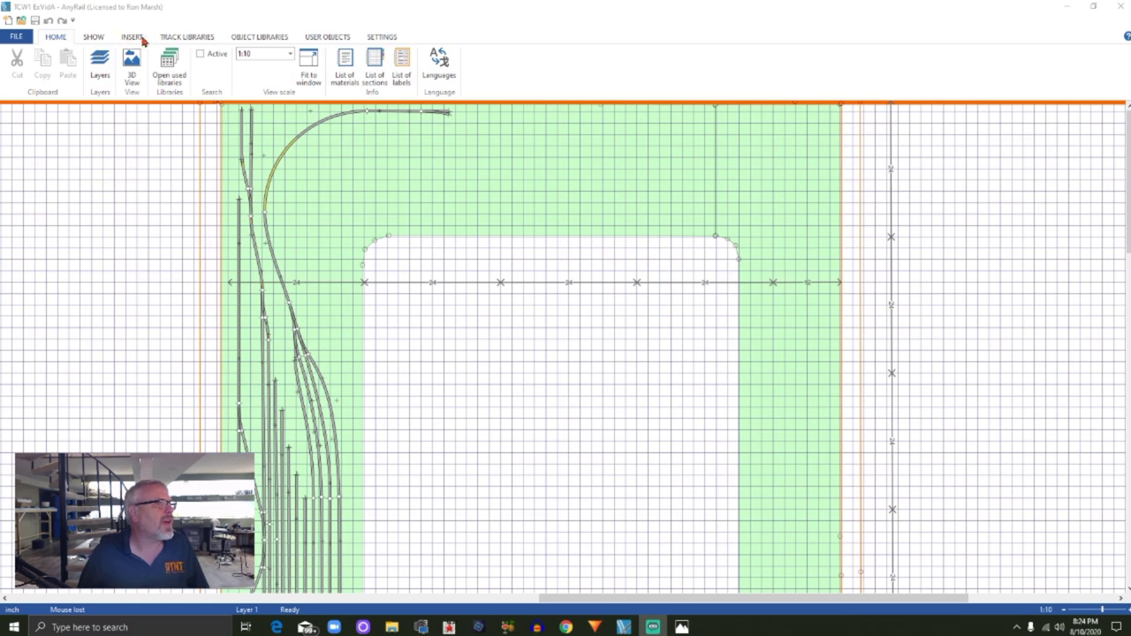
# Drag the corner flex curve's end points so it bends down into the right leg
pyautogui.click(187, 36)
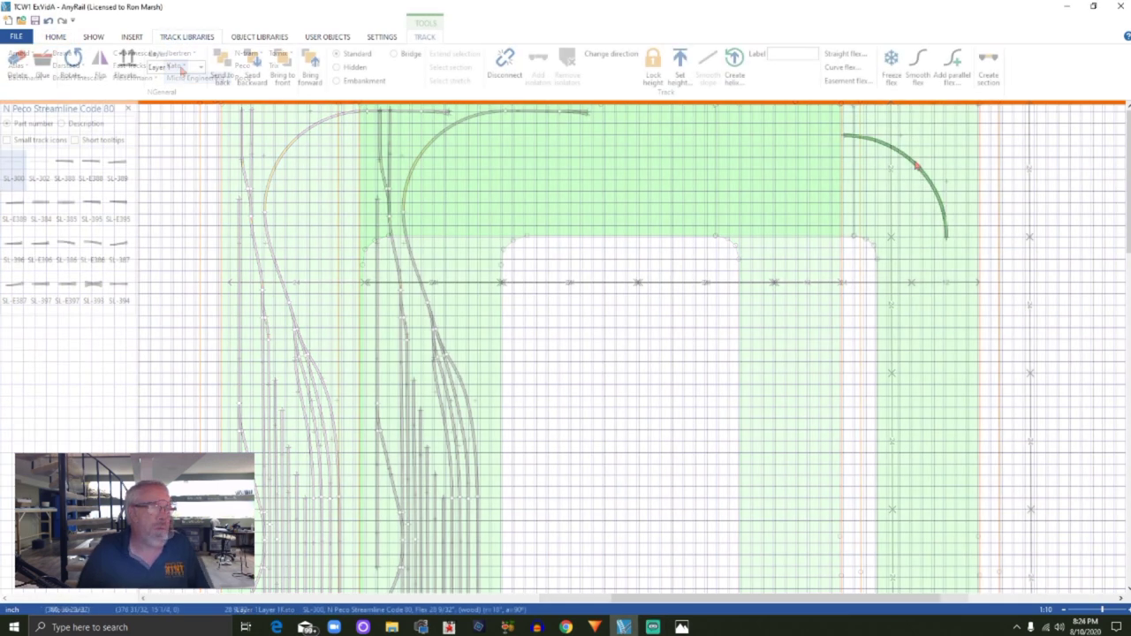
pyautogui.moveTo(933, 146); pyautogui.dragTo(919, 144)
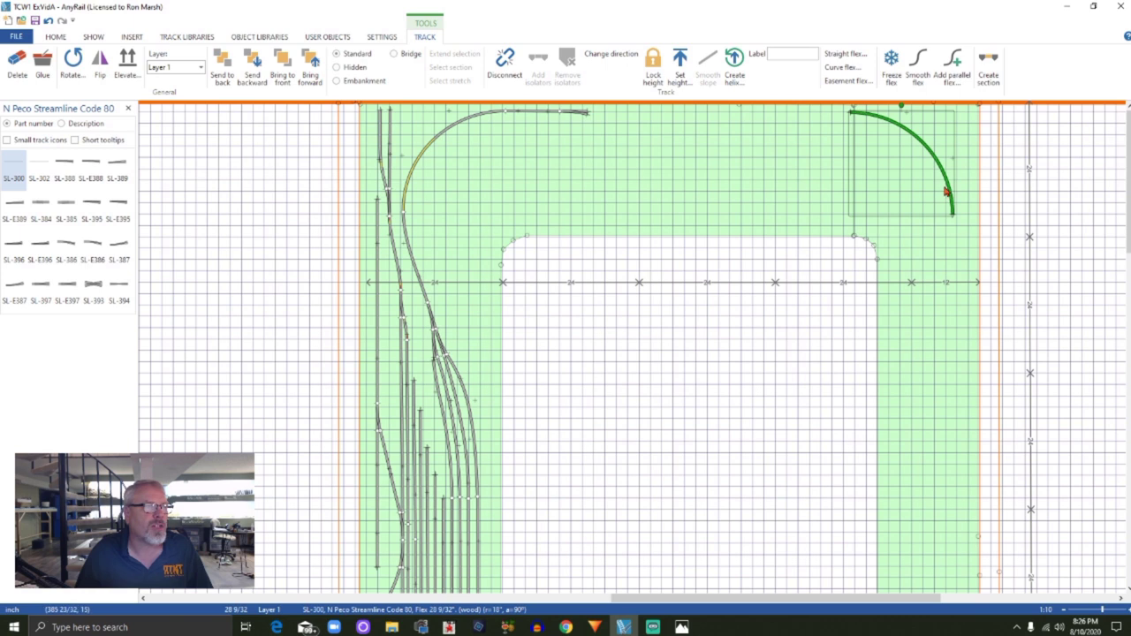
pyautogui.moveTo(947, 192); pyautogui.dragTo(946, 188)
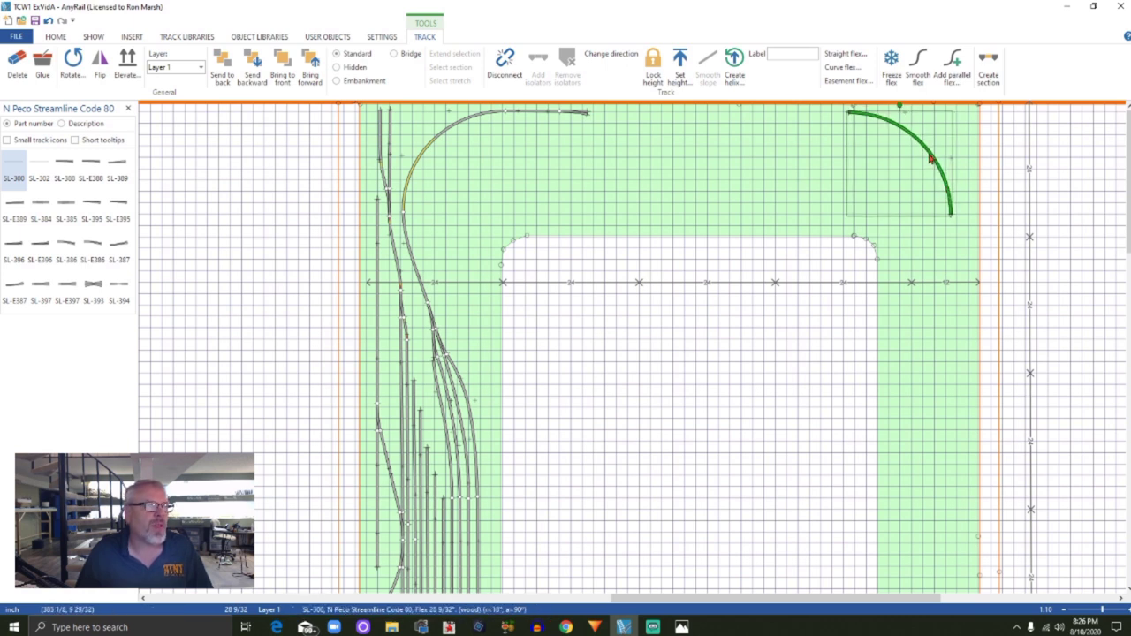
pyautogui.rightClick(925, 152)
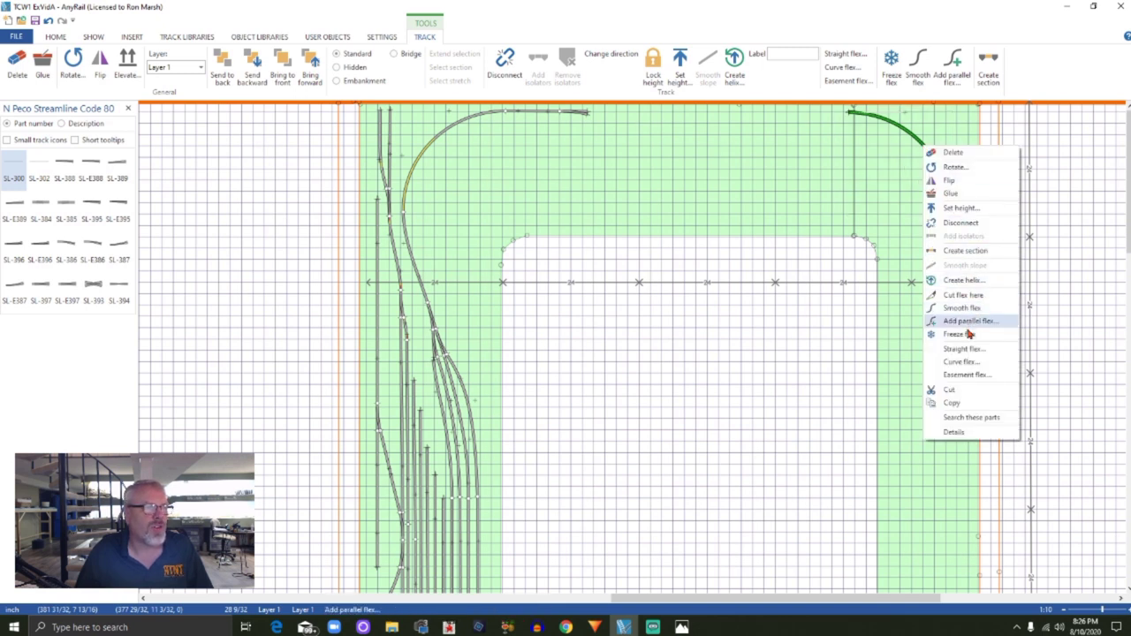
# Add a parallel track beside the corner curve and lay SL-300 straight flex along the top edge
pyautogui.click(961, 420)
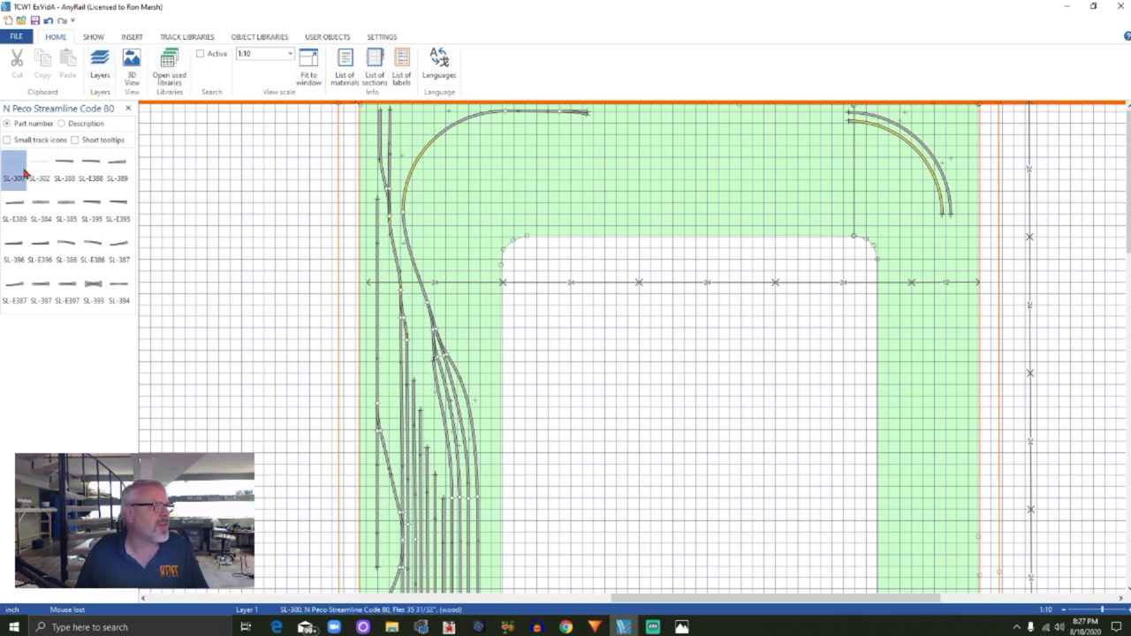
pyautogui.moveTo(13, 168); pyautogui.dragTo(705, 119)
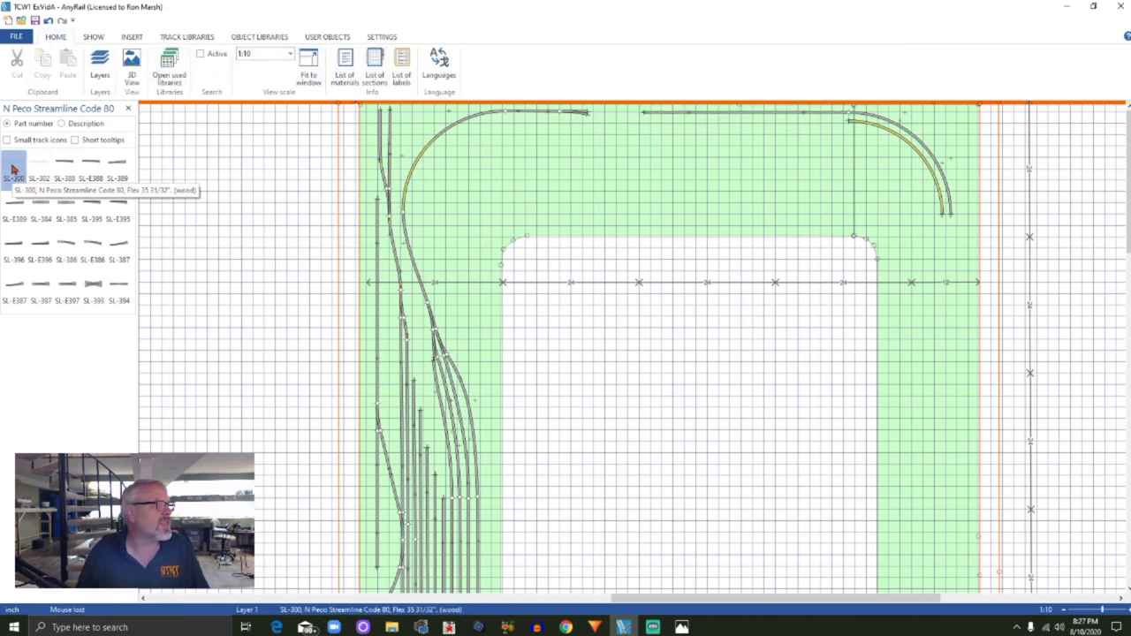
pyautogui.click(39, 164)
pyautogui.click(14, 163)
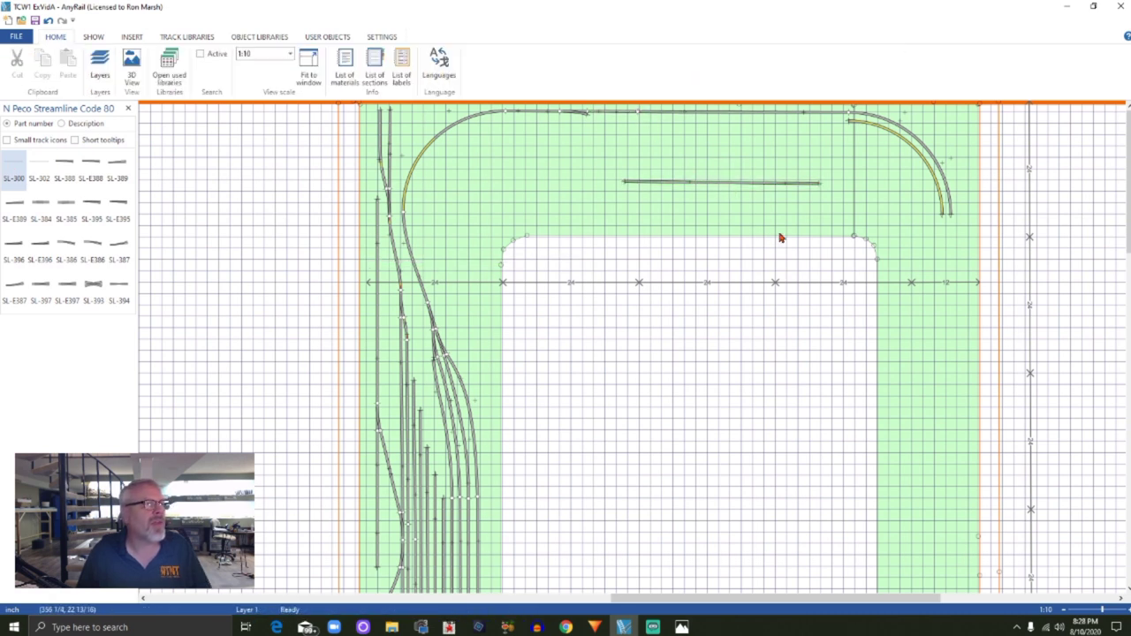
# Join the SL-300 flex to the top run and place a second straight flex beside it
pyautogui.moveTo(727, 183); pyautogui.dragTo(756, 126)
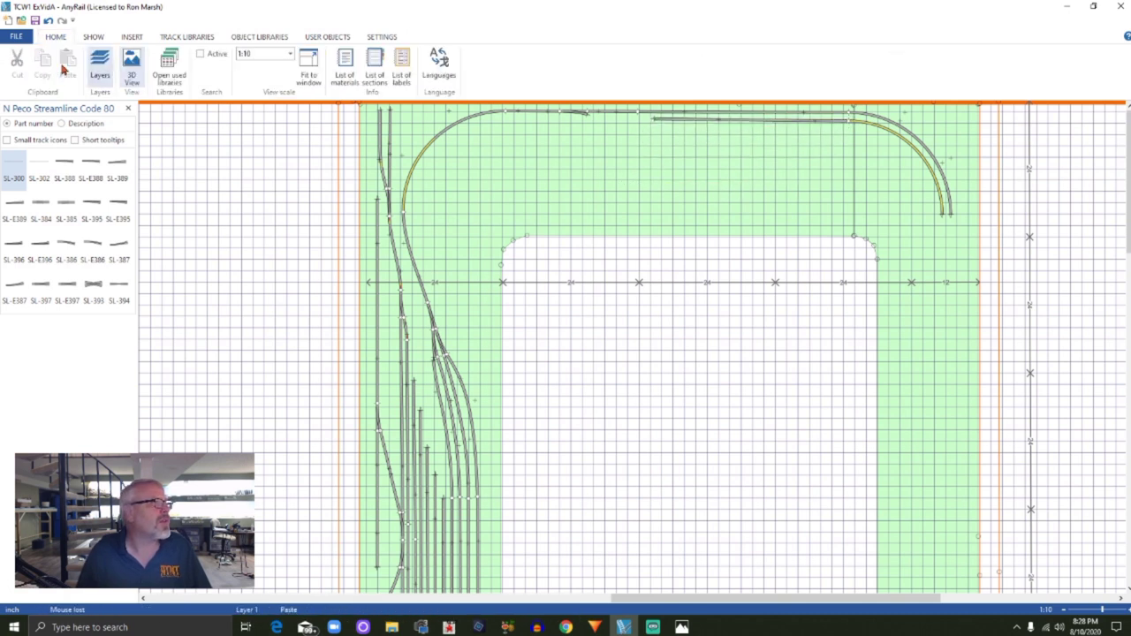
pyautogui.moveTo(18, 168); pyautogui.dragTo(624, 127)
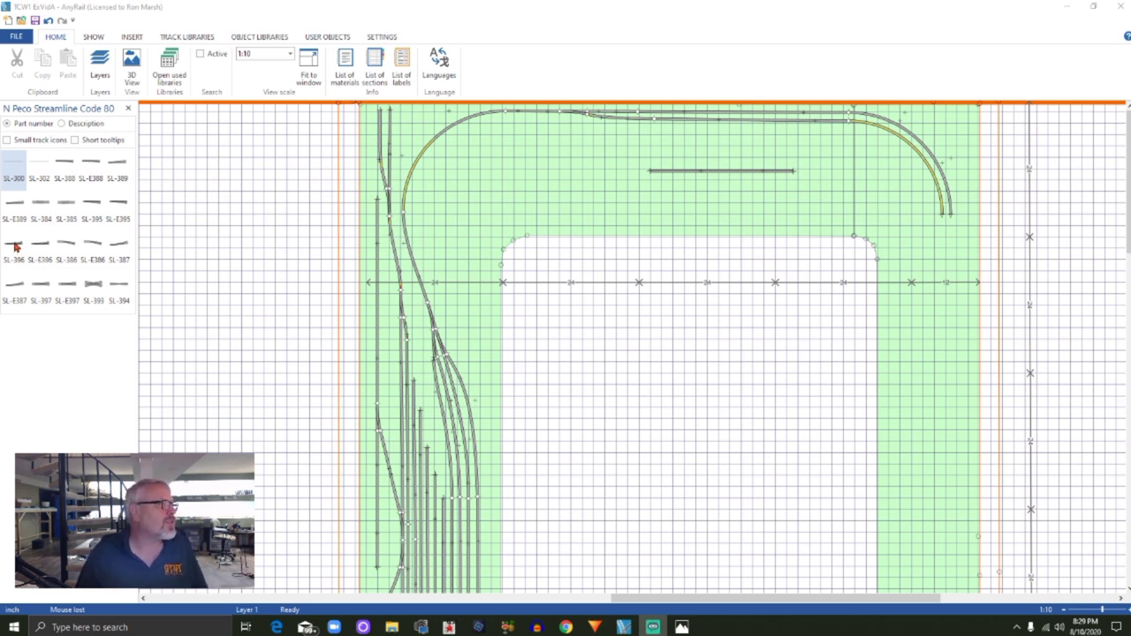
# Snap an SL-396 left turnout onto the top track
pyautogui.moveTo(14, 251); pyautogui.dragTo(799, 125)
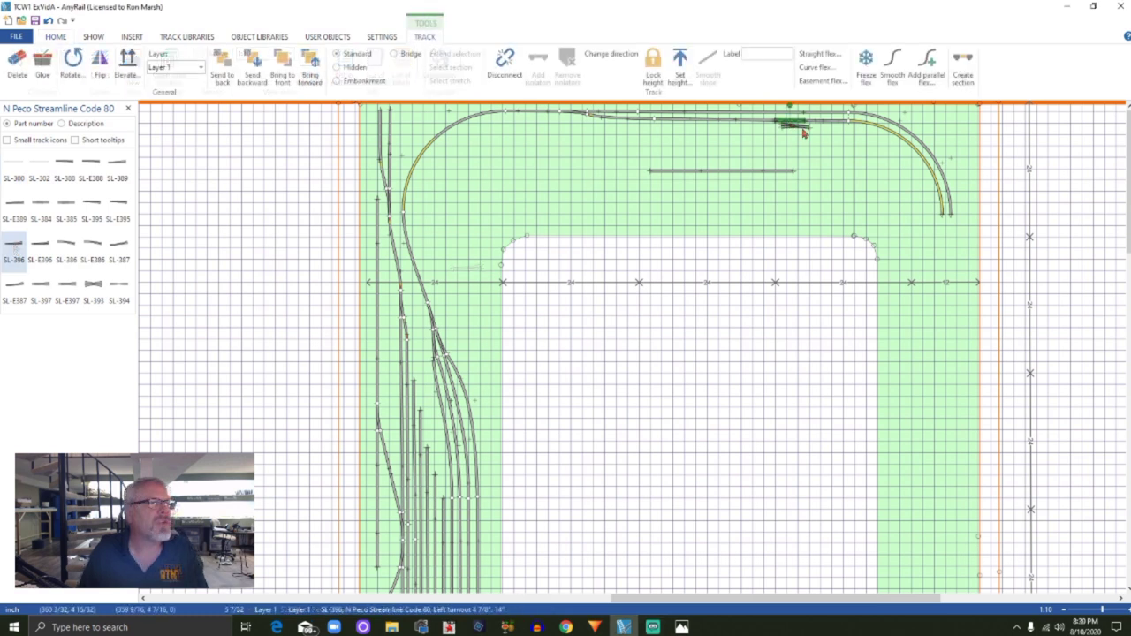
pyautogui.click(847, 160)
pyautogui.moveTo(798, 126); pyautogui.dragTo(796, 123)
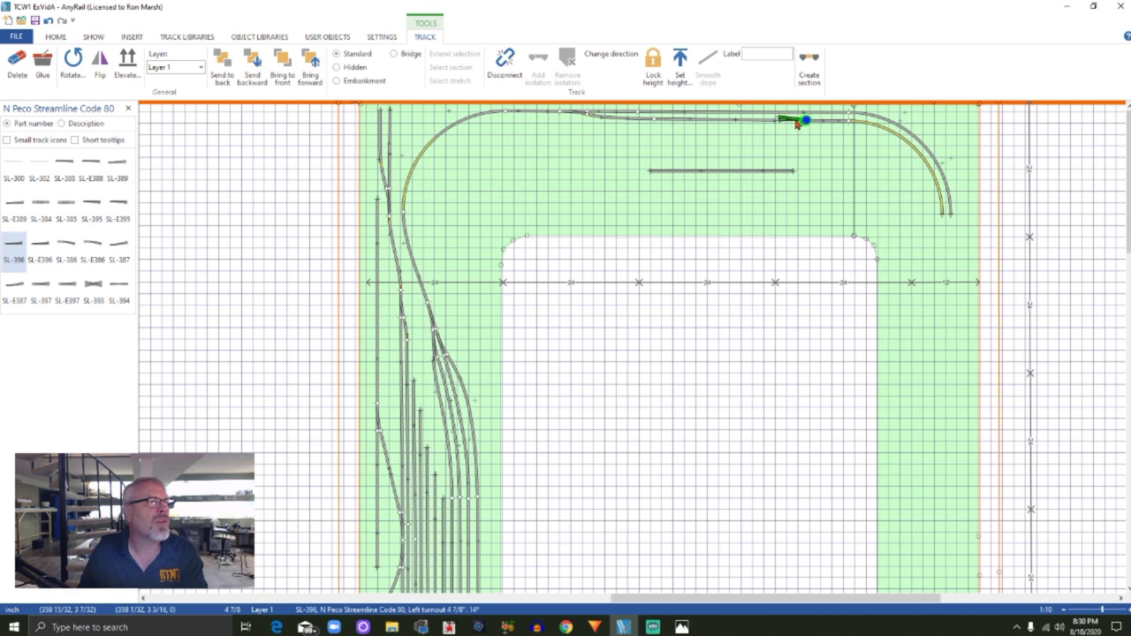
# Attach straight flex to the turnout's branch and below the right curve's end
pyautogui.click(793, 133)
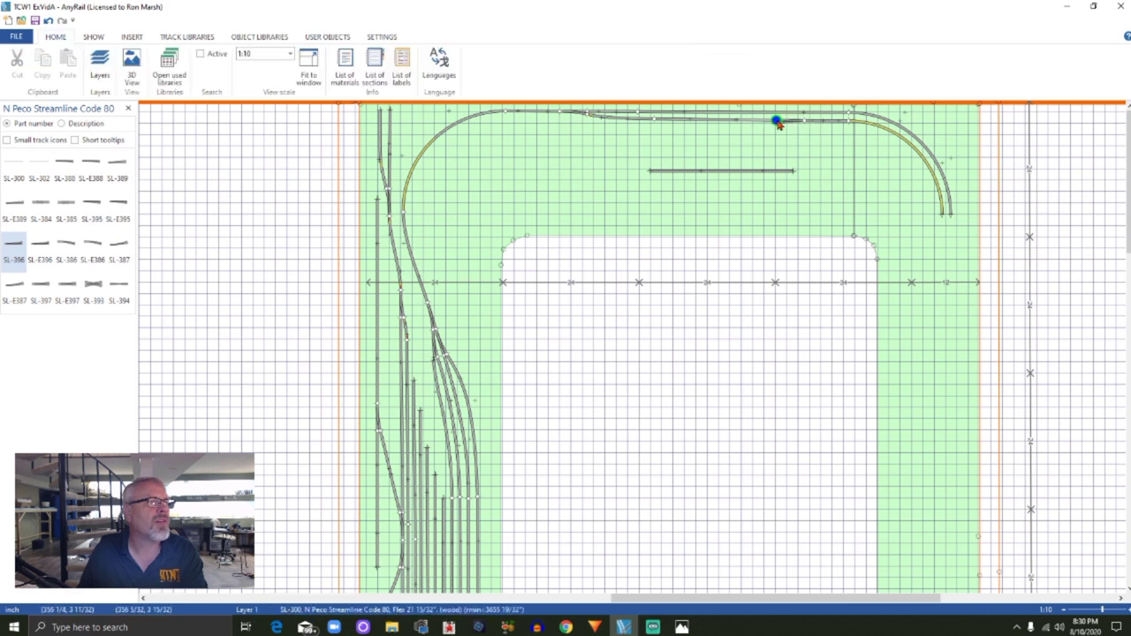
pyautogui.moveTo(733, 172); pyautogui.dragTo(725, 132)
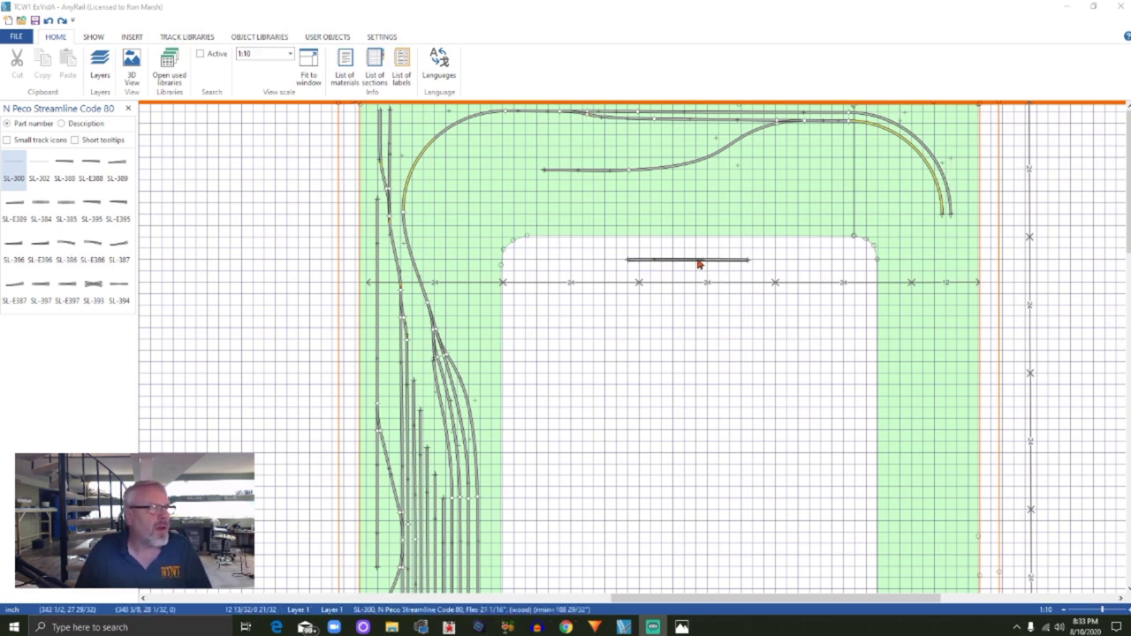
pyautogui.moveTo(684, 263); pyautogui.dragTo(1005, 220)
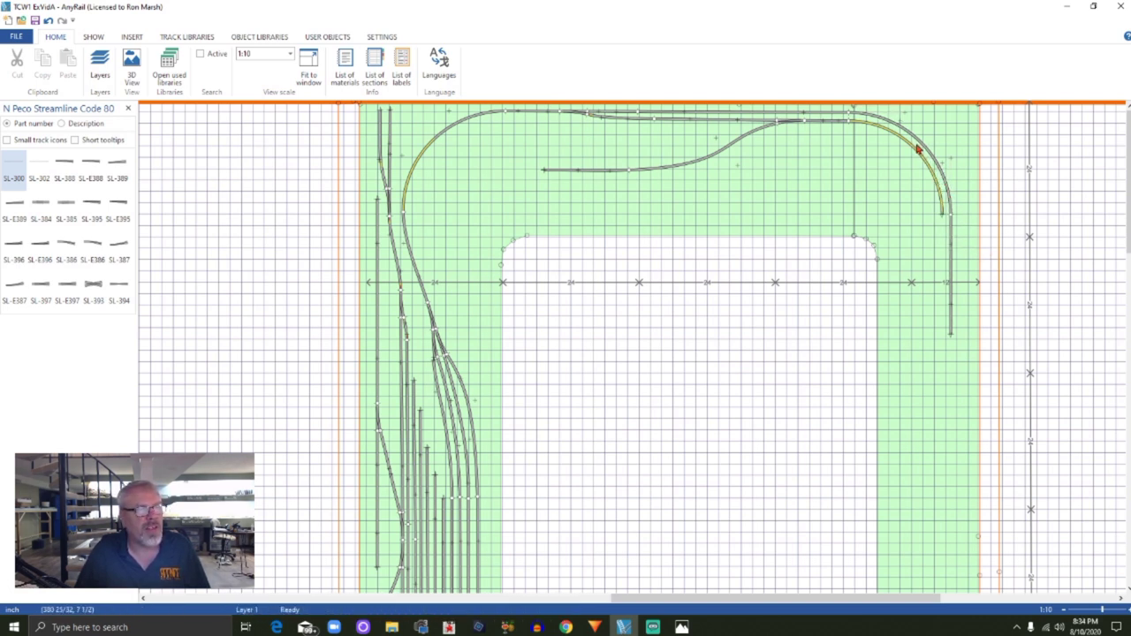
# Fit an SL-396 turnout below the right curve and add SL-300 flex down the right leg
pyautogui.click(952, 248)
pyautogui.rightClick(953, 247)
pyautogui.click(977, 265)
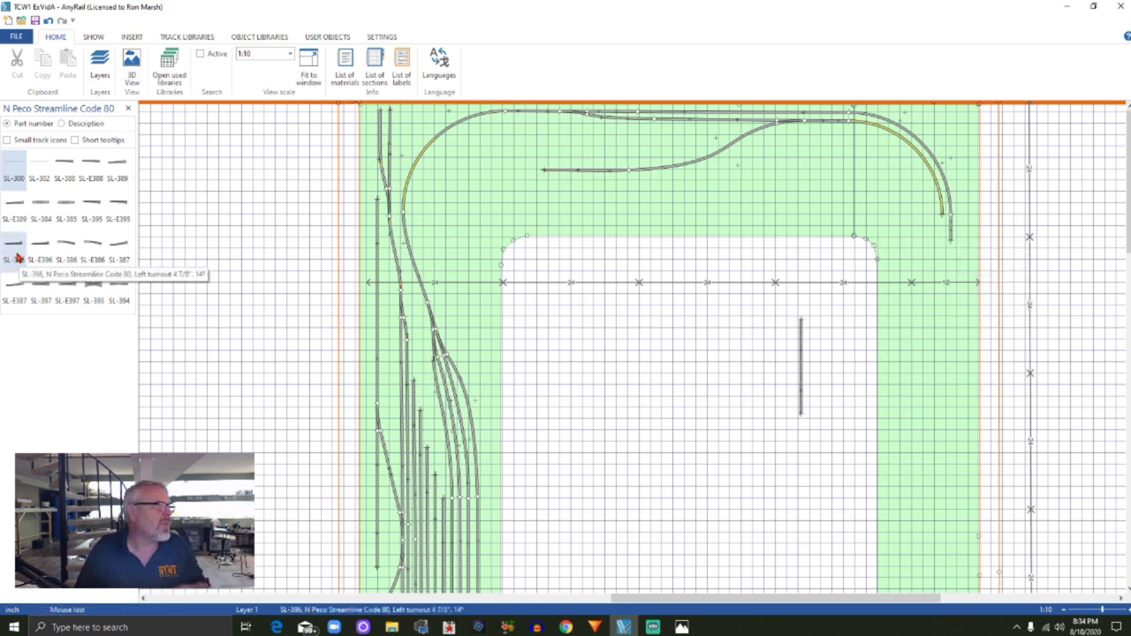
pyautogui.moveTo(16, 251); pyautogui.dragTo(969, 252)
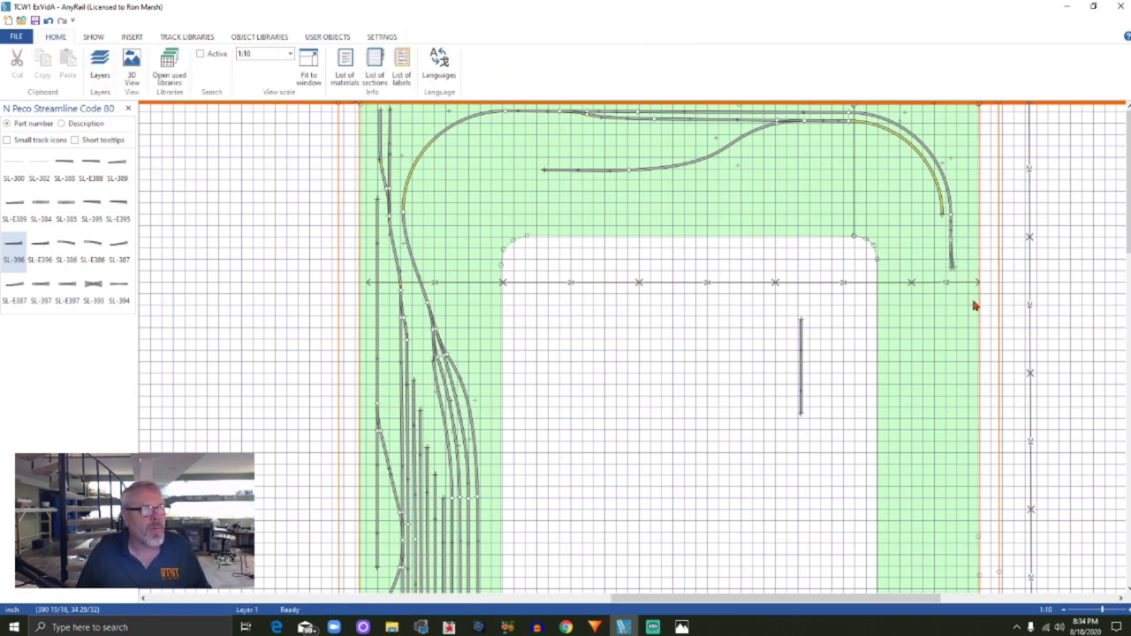
pyautogui.moveTo(799, 370); pyautogui.dragTo(951, 323)
pyautogui.moveTo(22, 166); pyautogui.dragTo(857, 370)
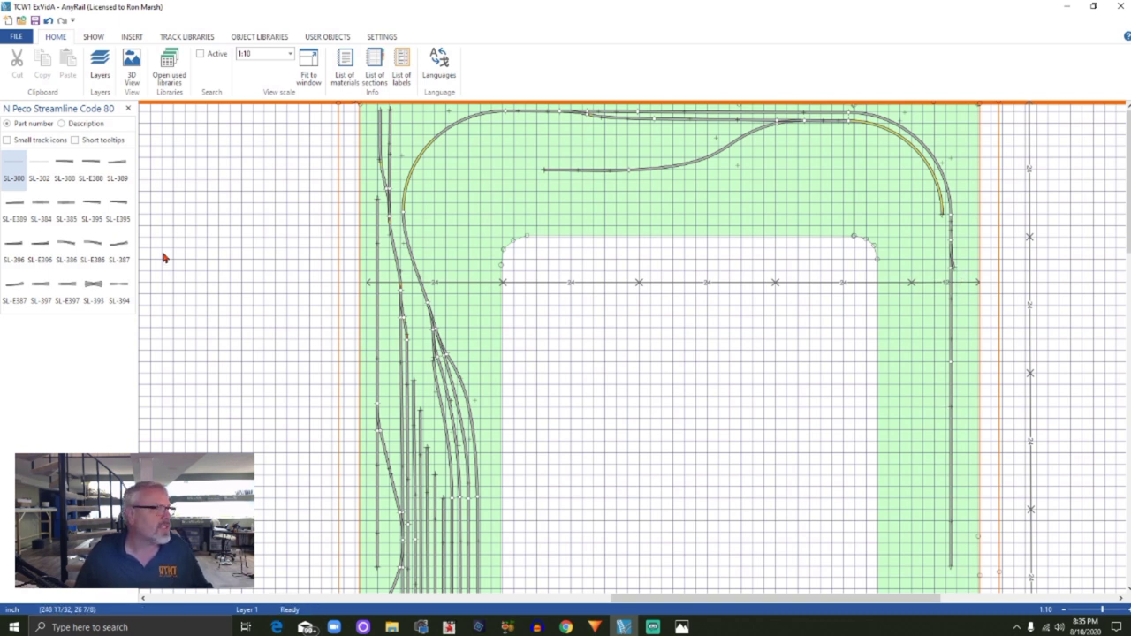
# Add a parallel flex track beside the right-leg straight at the default distance
pyautogui.rightClick(952, 449)
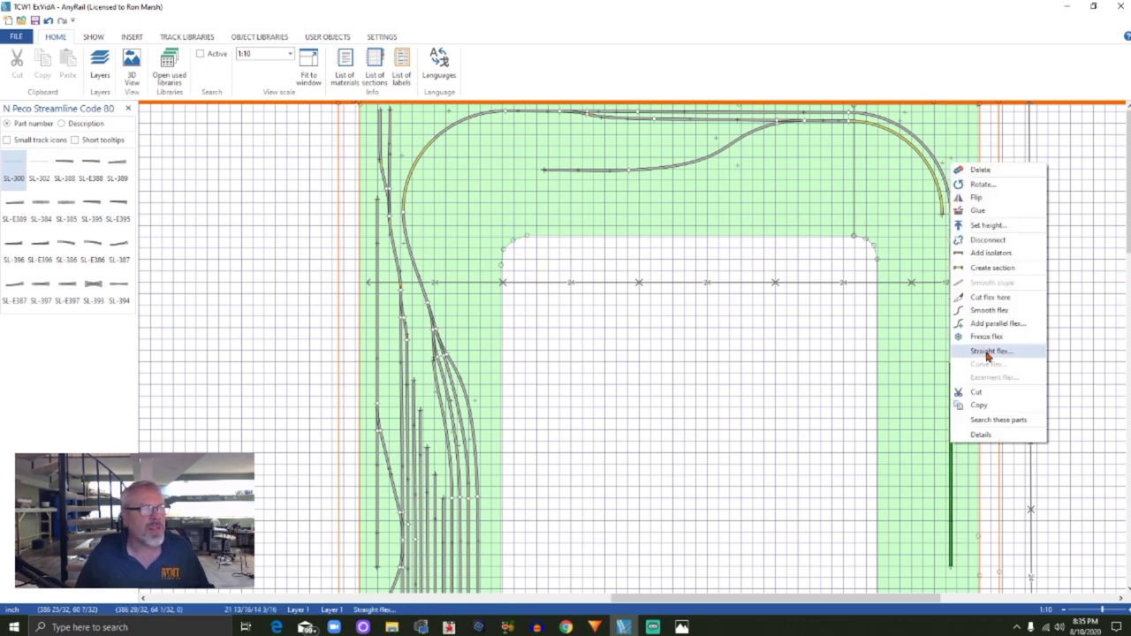
pyautogui.click(995, 324)
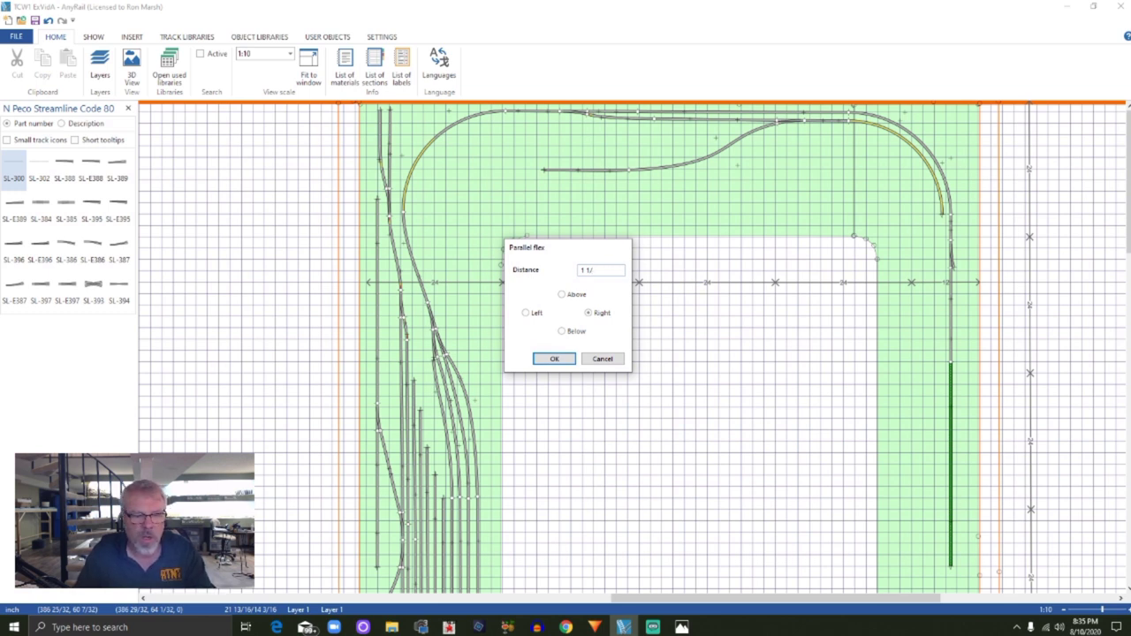
pyautogui.press('Return')
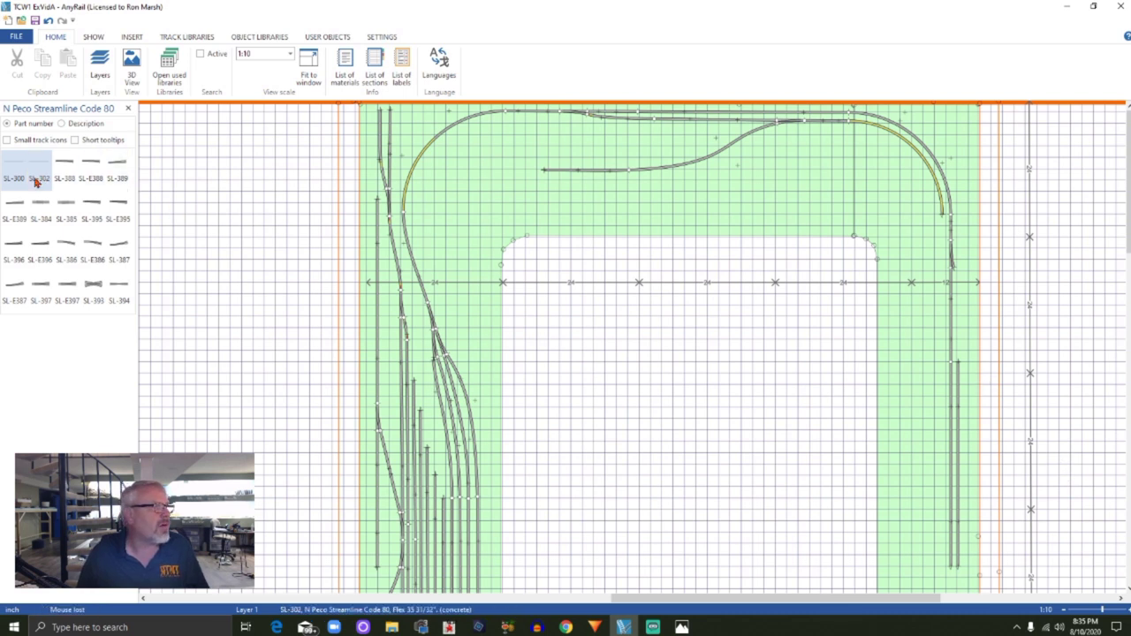
# Add a straight flex and an SL-396 left turnout on the right-hand track
pyautogui.moveTo(12, 166); pyautogui.dragTo(851, 366)
pyautogui.moveTo(13, 247); pyautogui.dragTo(961, 300)
pyautogui.scroll(3, 968, 322)
# Move the short flex piece beside the right-hand track and zoom in on the turnout
pyautogui.moveTo(265, 409); pyautogui.dragTo(549, 292)
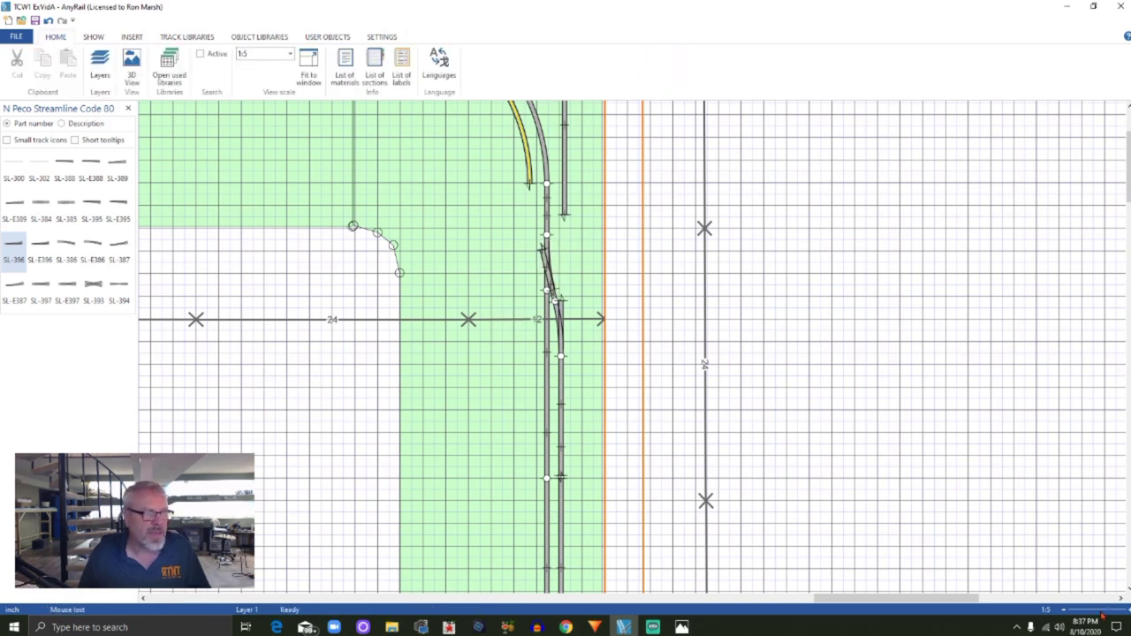
pyautogui.moveTo(1102, 613); pyautogui.dragTo(1118, 611)
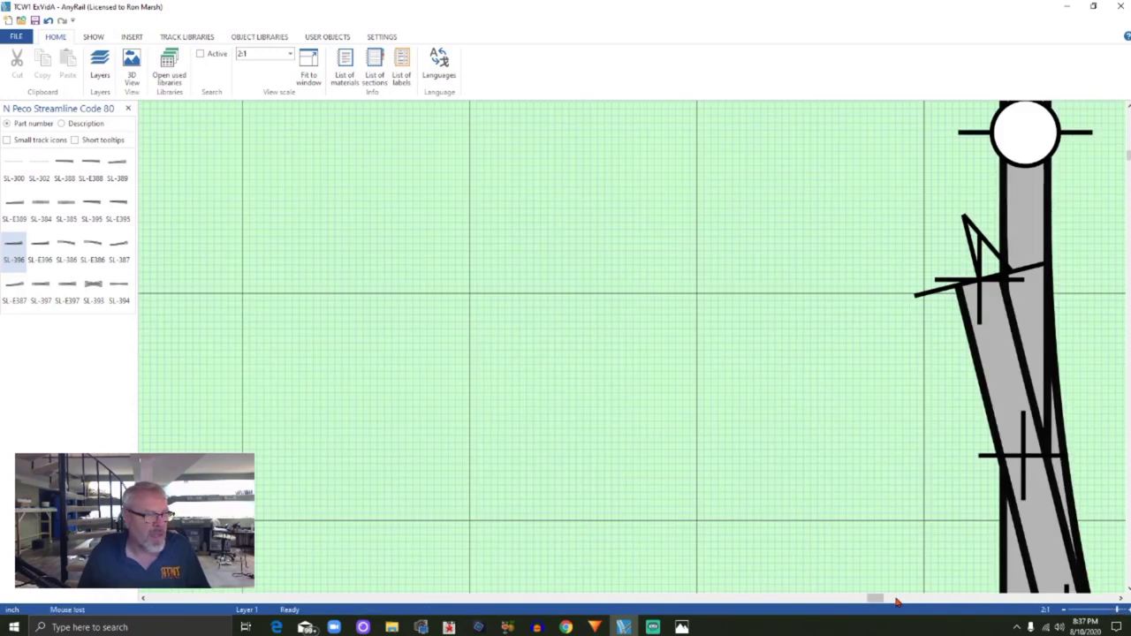
pyautogui.moveTo(874, 598); pyautogui.dragTo(881, 600)
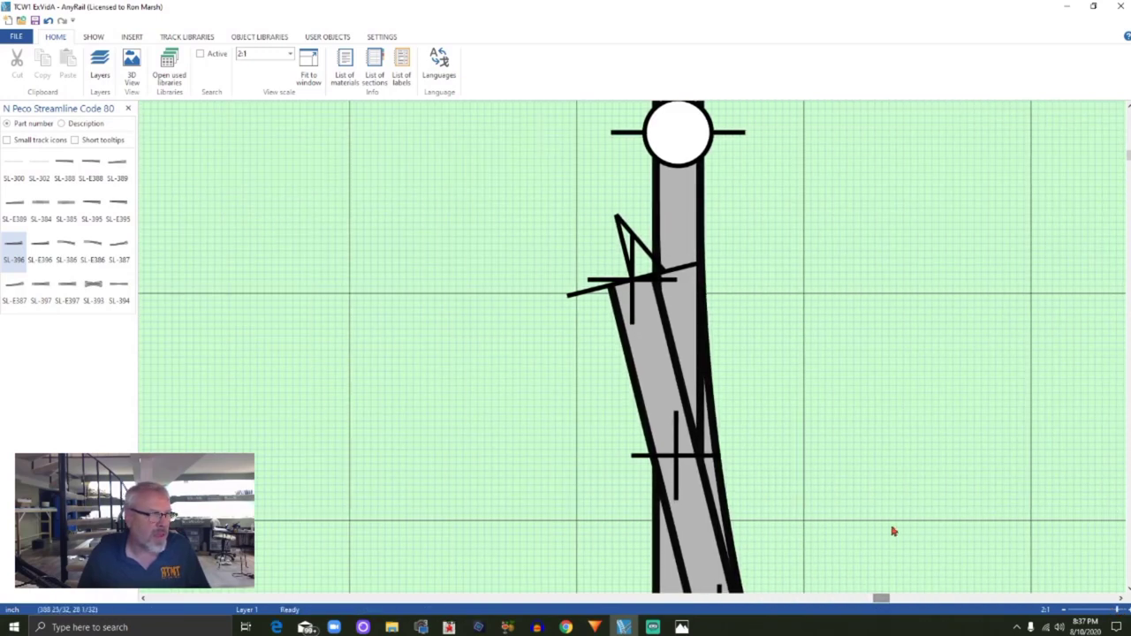
pyautogui.scroll(-5, 892, 528)
pyautogui.scroll(-3, 891, 517)
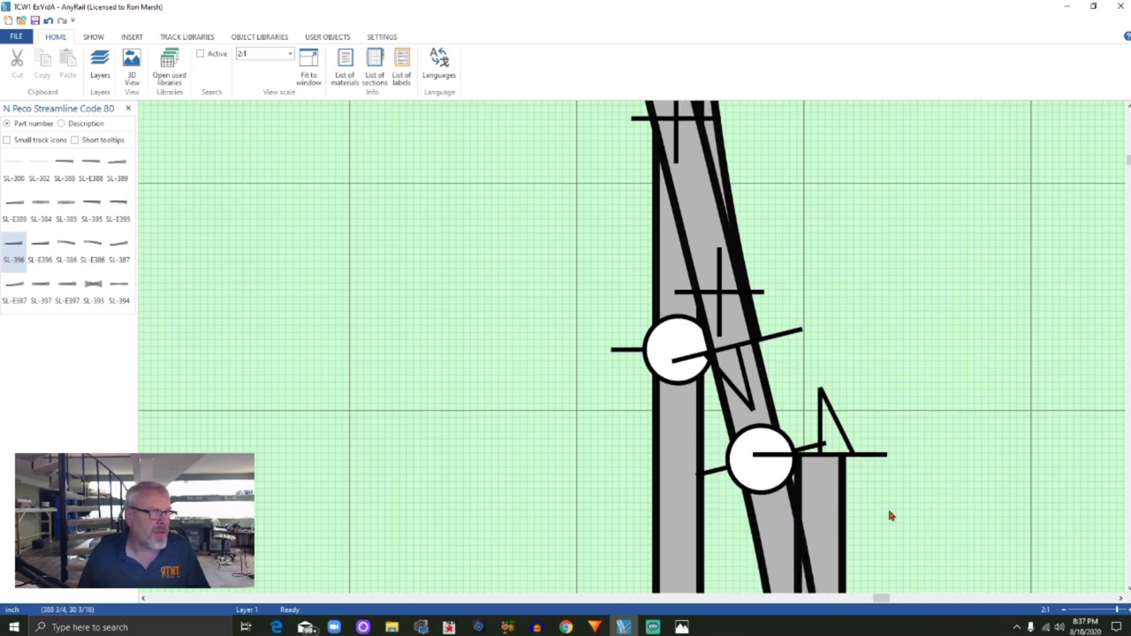
pyautogui.scroll(-3, 935, 527)
pyautogui.scroll(3, 943, 528)
pyautogui.moveTo(751, 442); pyautogui.dragTo(734, 392)
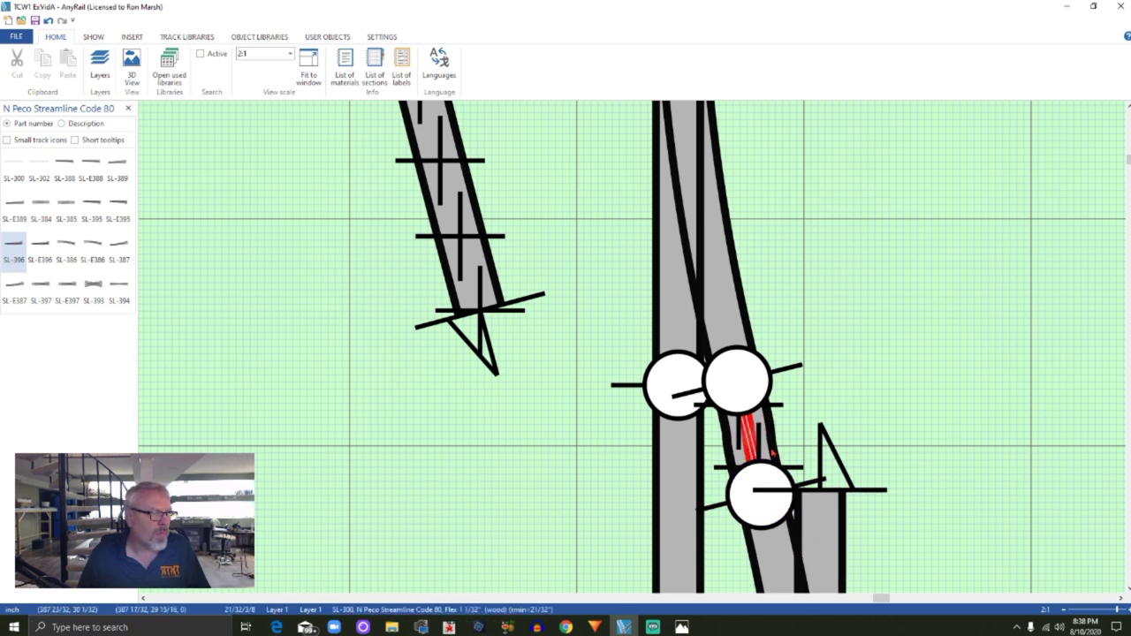
# Apply Smooth flex to the short connecting piece between the turnouts, then deselect it
pyautogui.rightClick(758, 426)
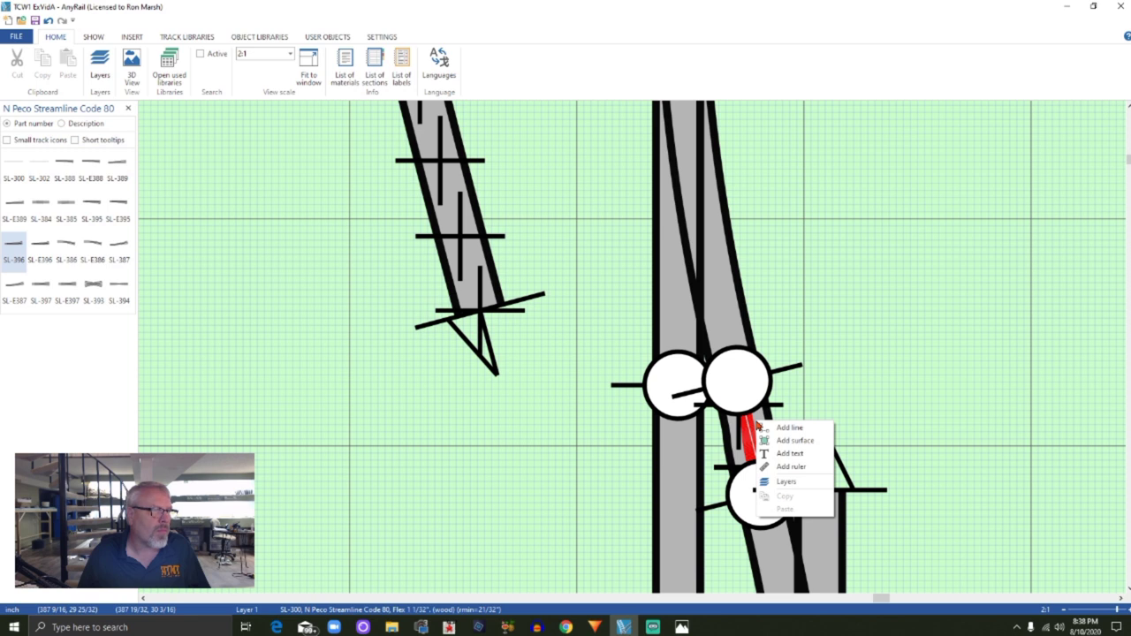
pyautogui.click(738, 440)
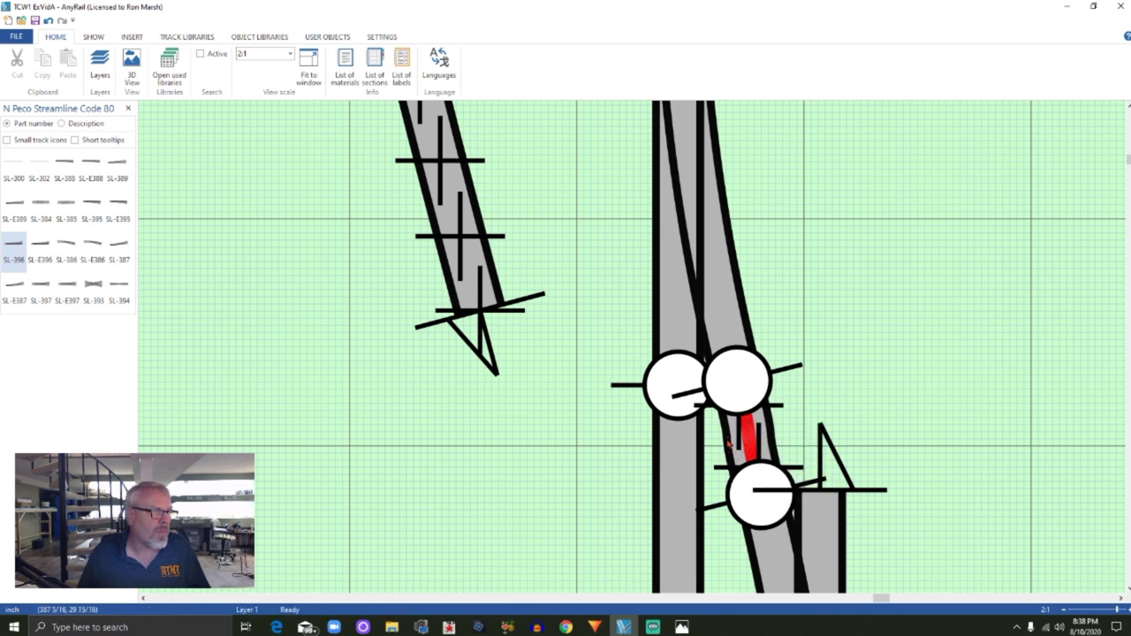
pyautogui.click(728, 425)
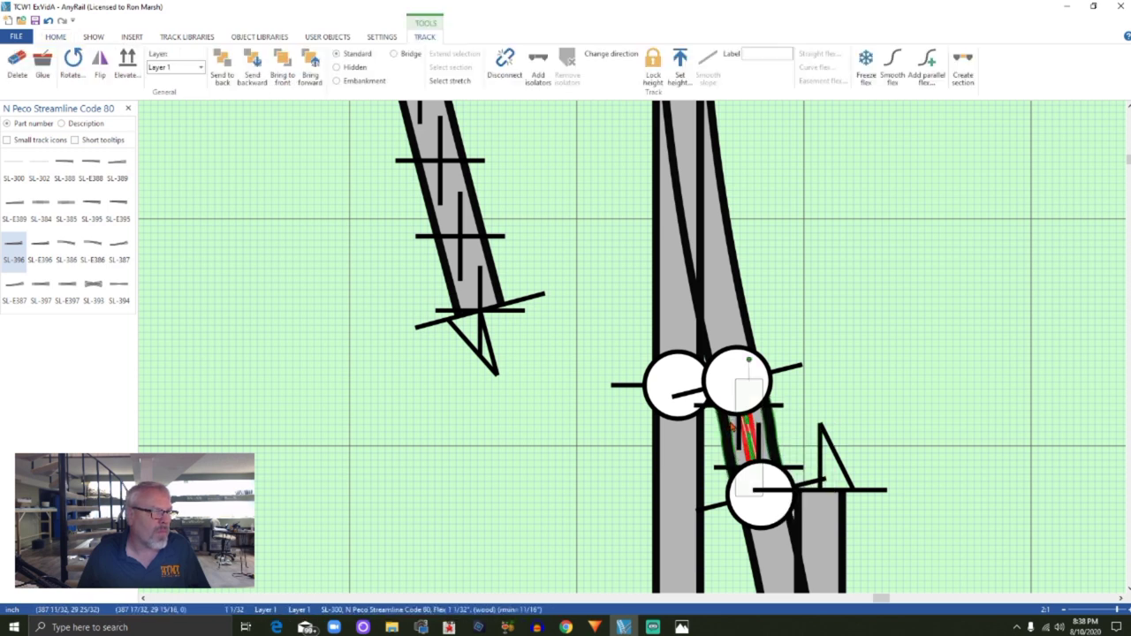
pyautogui.rightClick(733, 427)
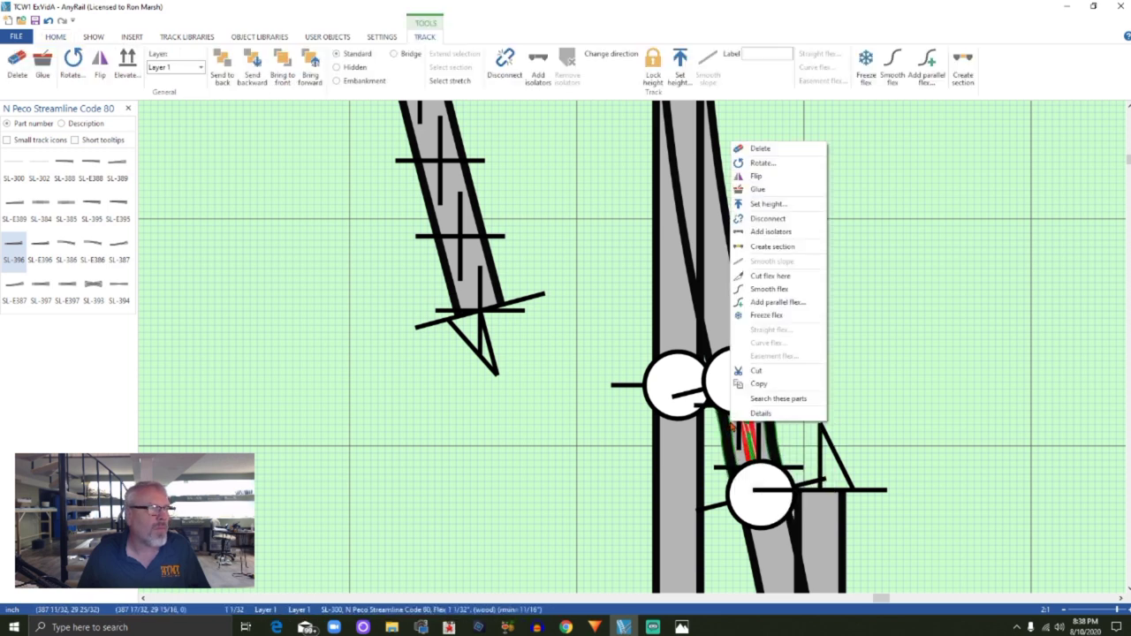
pyautogui.click(767, 289)
pyautogui.scroll(-8, 847, 431)
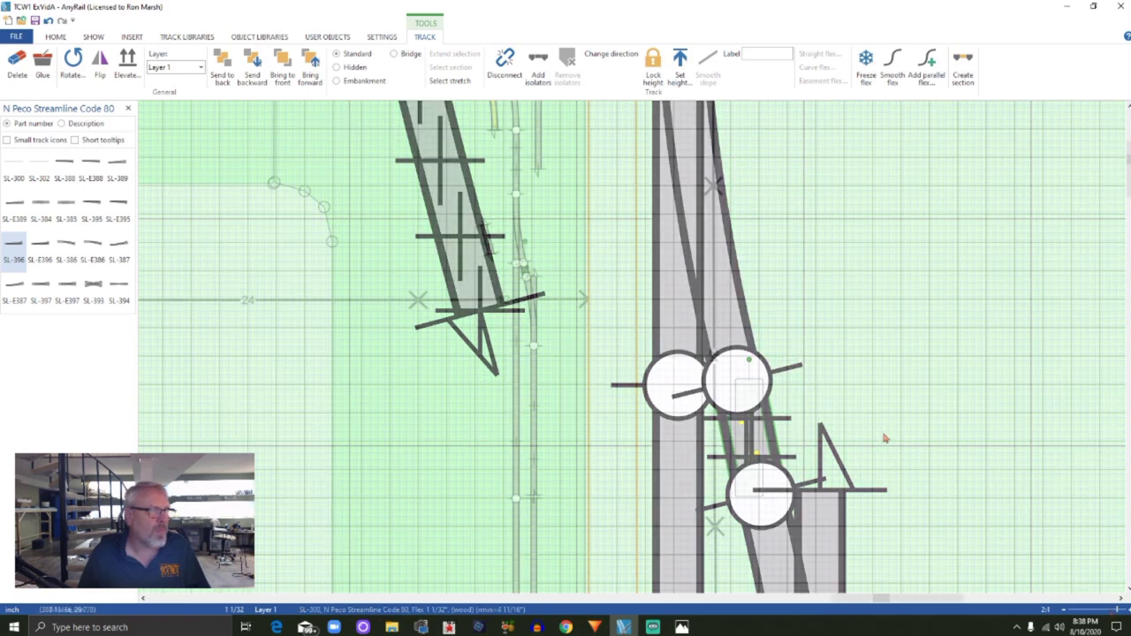
pyautogui.scroll(-1, 364, 377)
pyautogui.press('Escape')
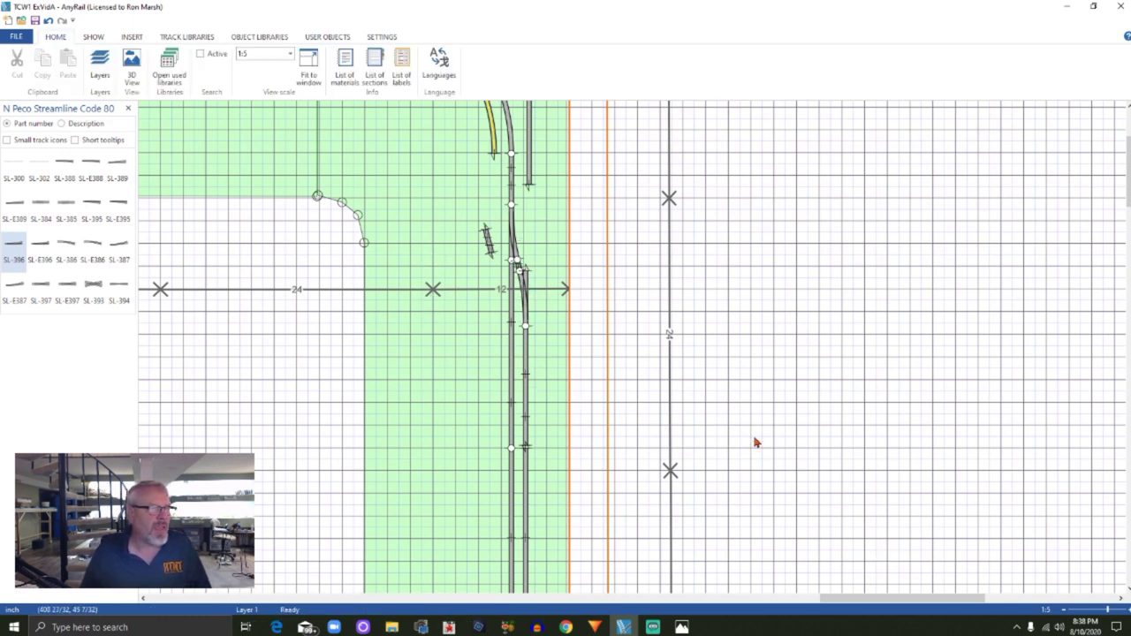
pyautogui.scroll(-1, 1109, 614)
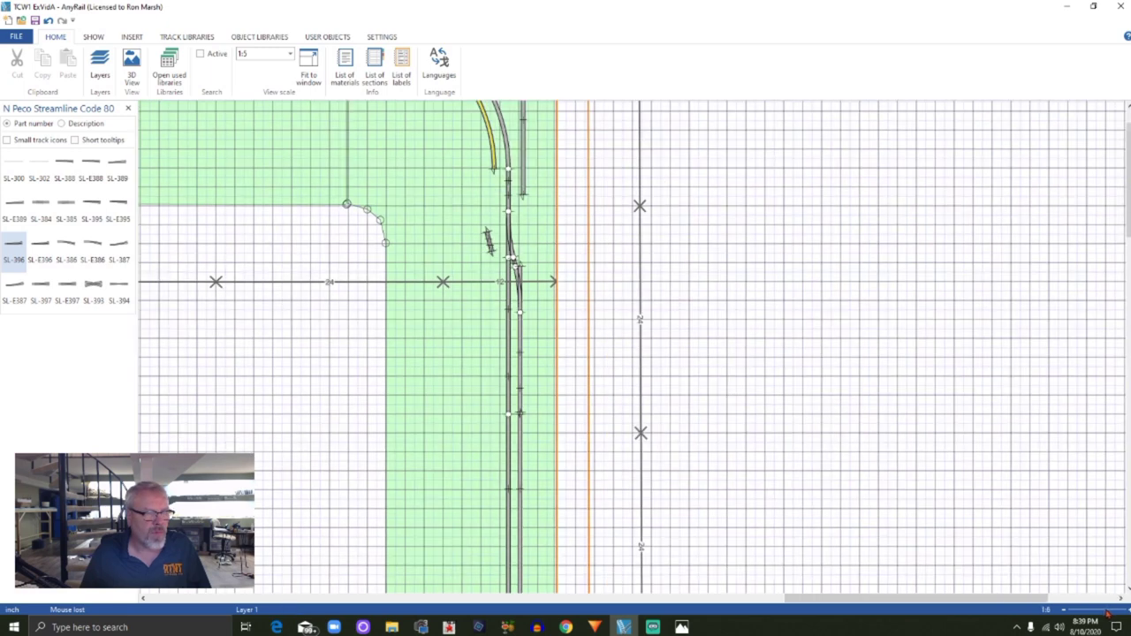
pyautogui.scroll(-4, 1107, 614)
pyautogui.scroll(-2, 1072, 607)
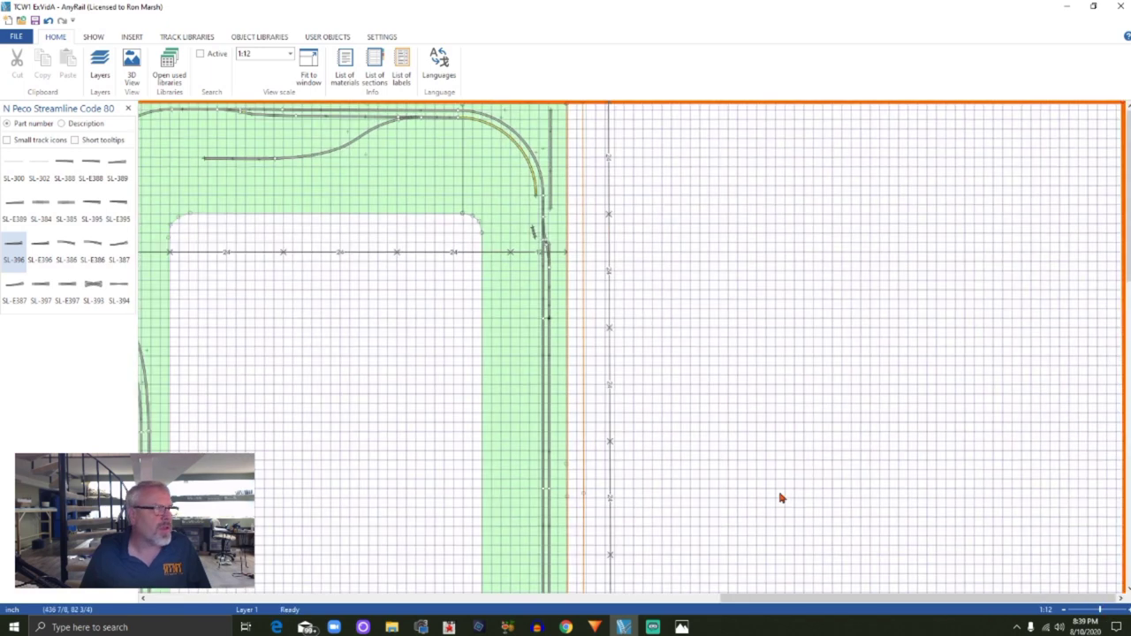
# Move the vertical track down so it snaps onto the right-leg line
pyautogui.click(553, 201)
pyautogui.moveTo(553, 209); pyautogui.dragTo(551, 239)
pyautogui.click(715, 330)
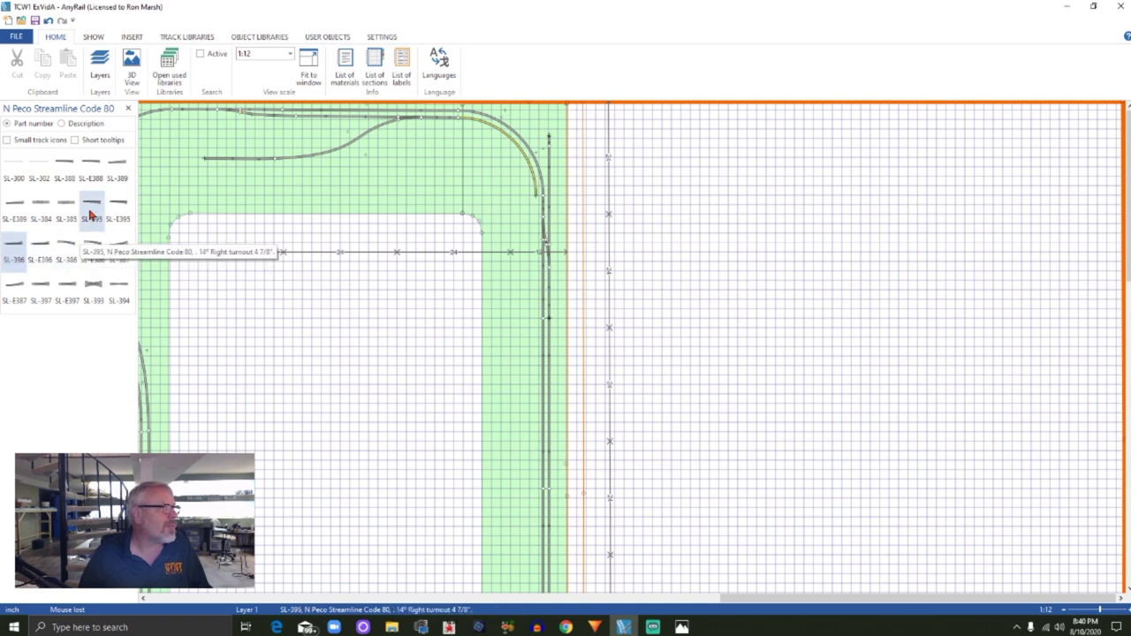
# Place an SL-395 right turnout near the top curve and bring in SL-300 flex
pyautogui.moveTo(92, 212); pyautogui.dragTo(536, 215)
pyautogui.click(535, 240)
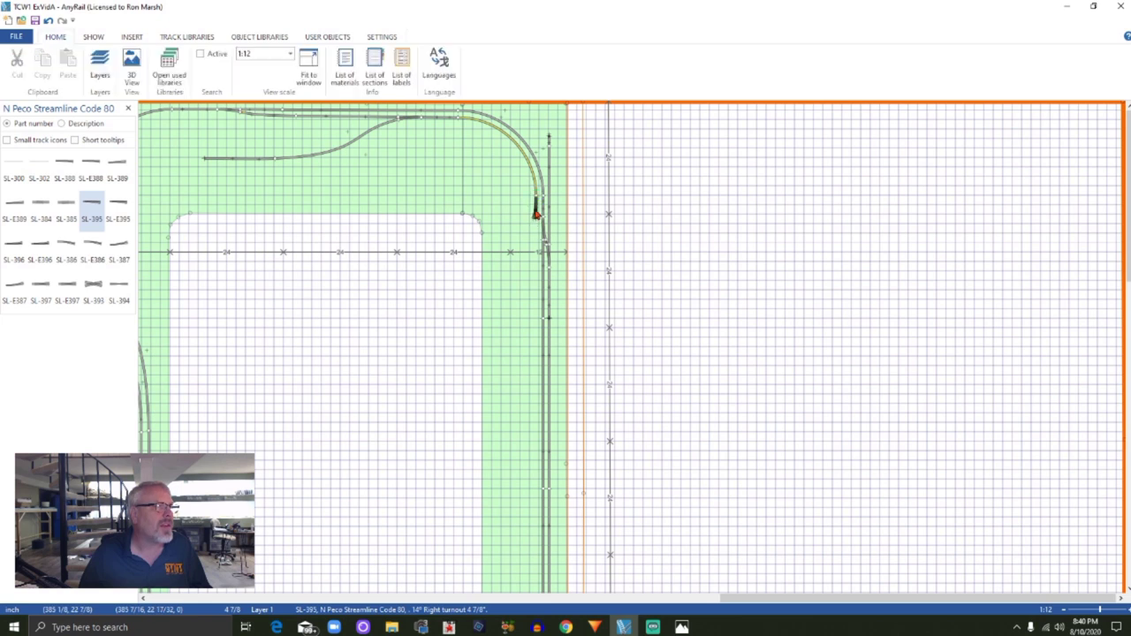
pyautogui.moveTo(26, 162); pyautogui.dragTo(550, 242)
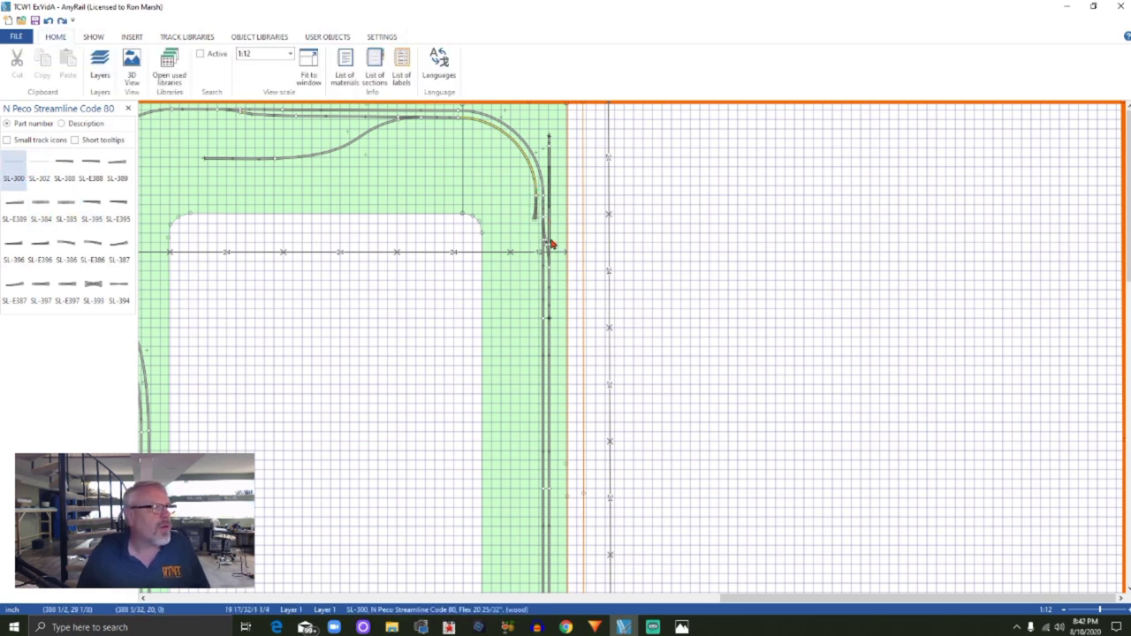
# Add an SL-300 flex piece, rotate it vertical, and lay it straight beside the right leg
pyautogui.doubleClick(12, 164)
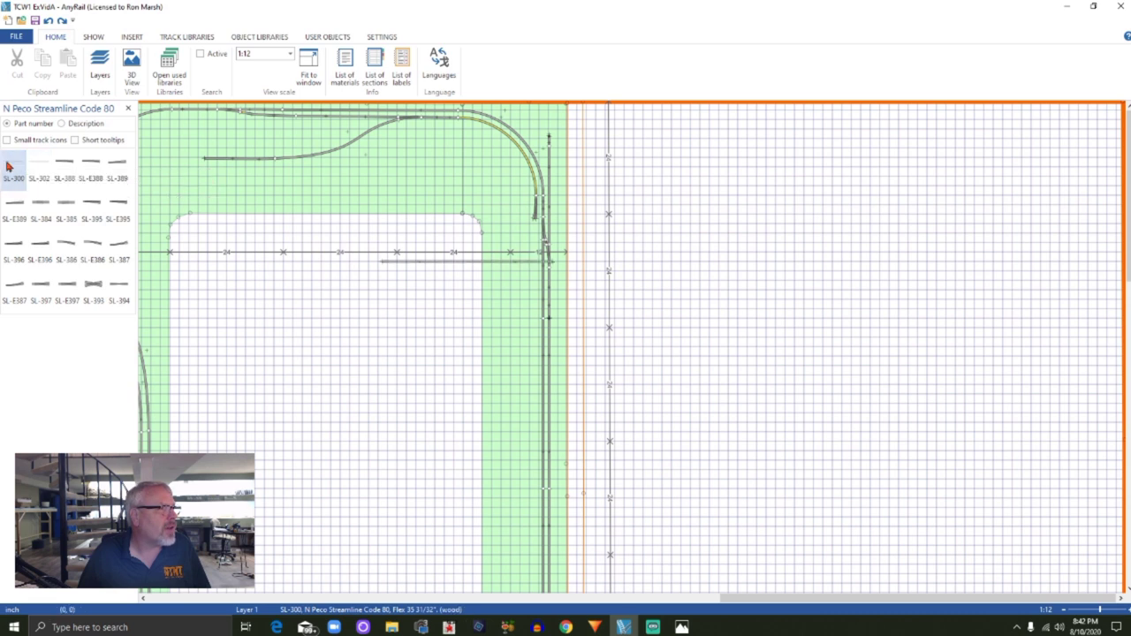
pyautogui.click(442, 263)
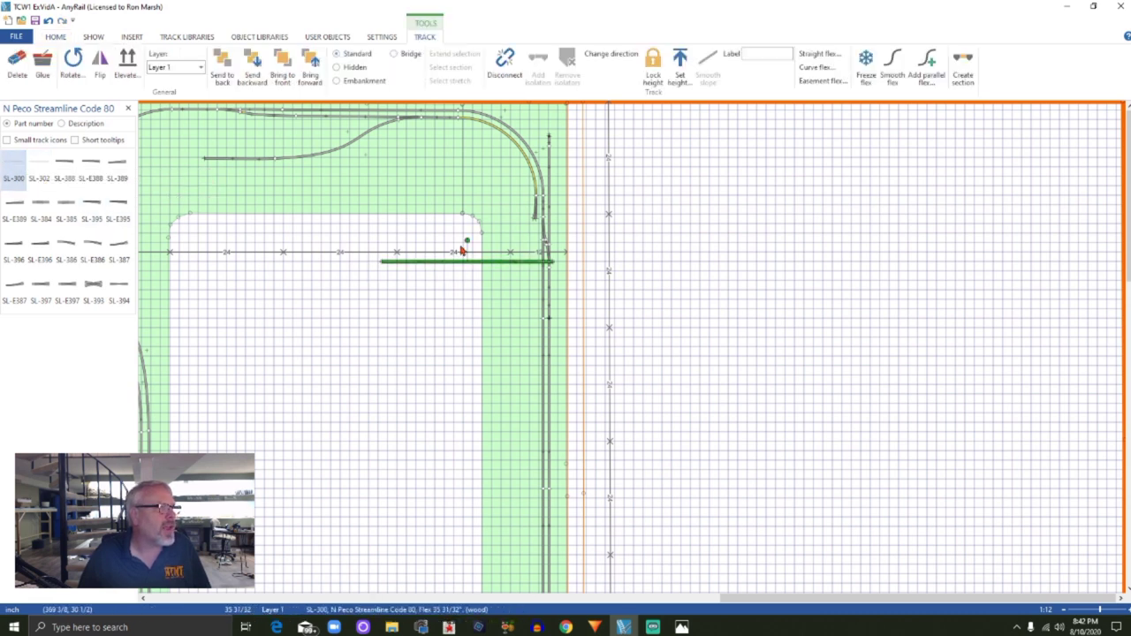
pyautogui.moveTo(465, 243); pyautogui.dragTo(535, 281)
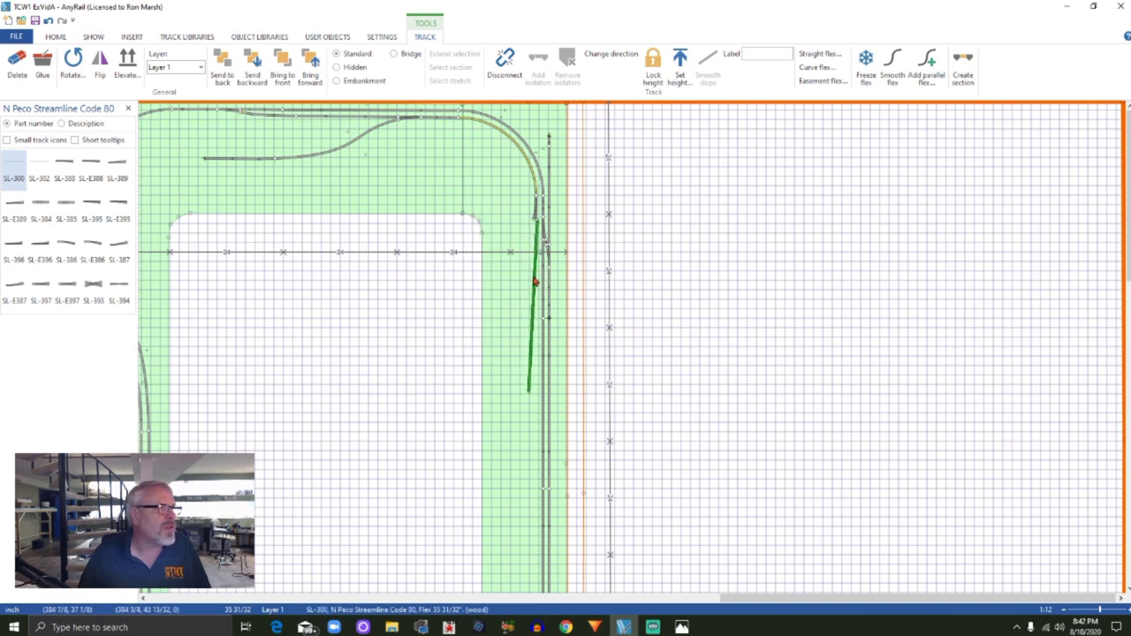
pyautogui.click(533, 283)
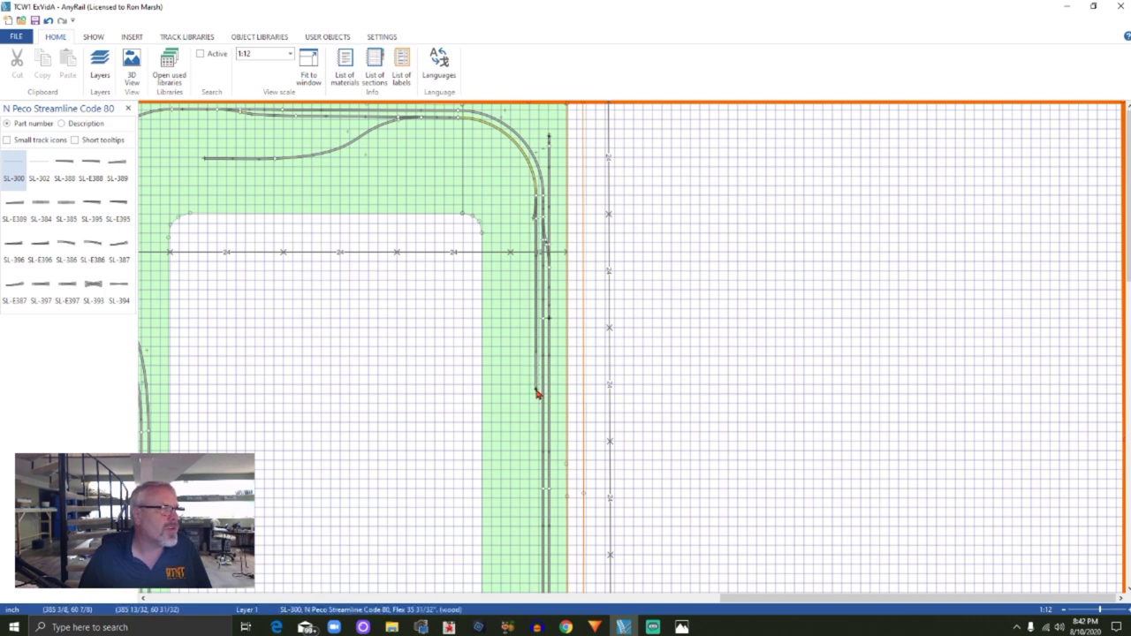
pyautogui.moveTo(536, 394); pyautogui.dragTo(538, 395)
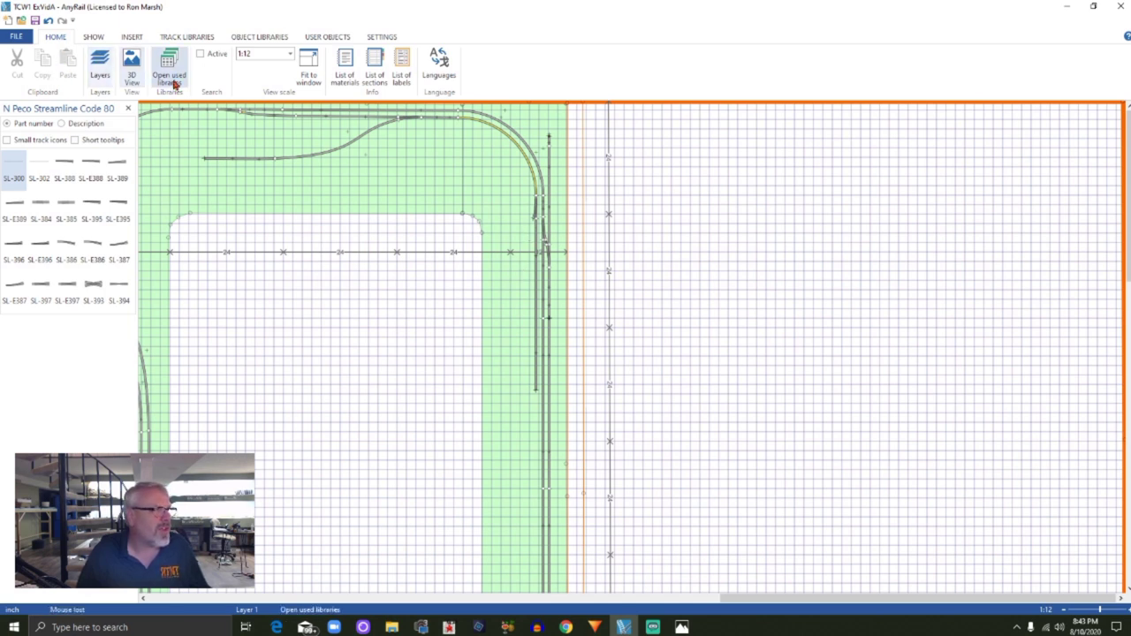
# Add a 35 31/32-inch SL-300 flex piece and position it near the right-leg turnout
pyautogui.click(18, 166)
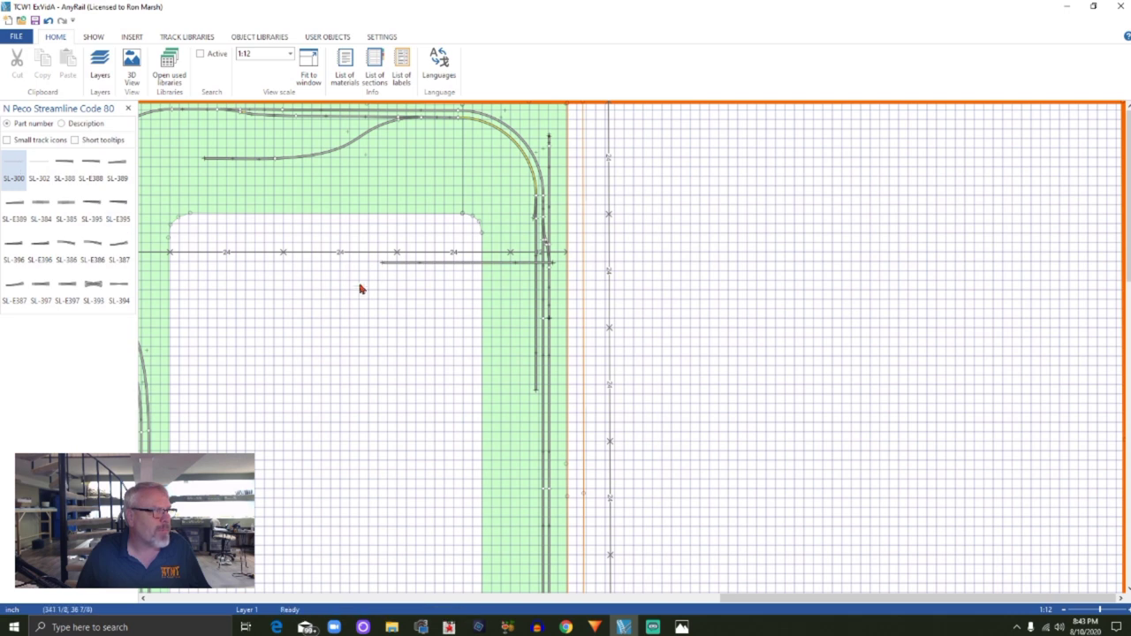
pyautogui.moveTo(434, 265); pyautogui.dragTo(300, 288)
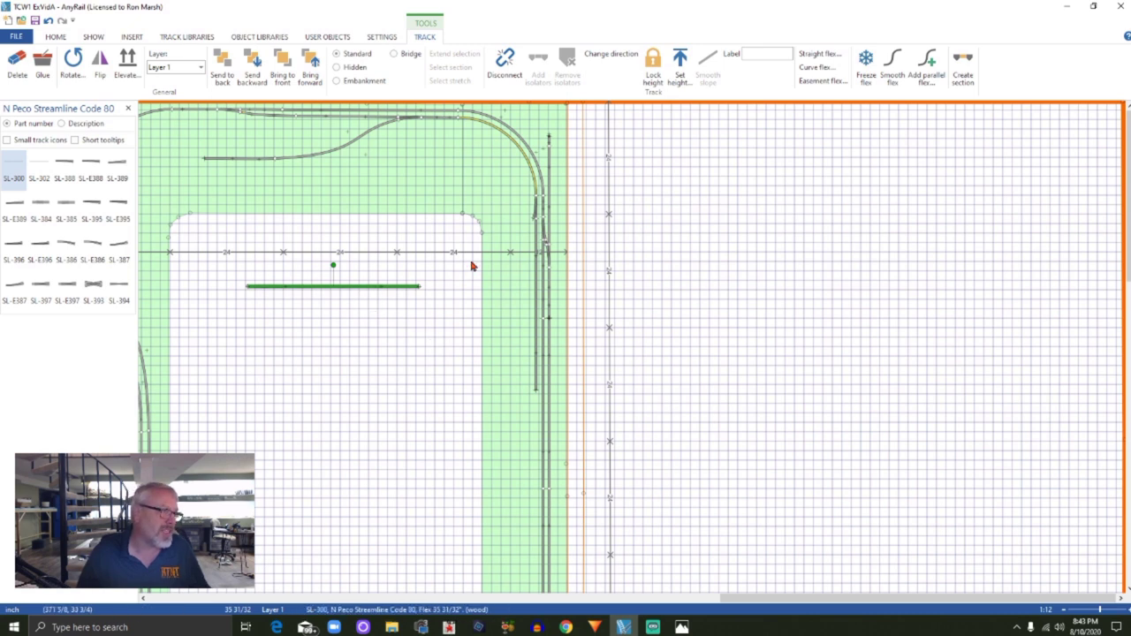
pyautogui.moveTo(361, 292); pyautogui.dragTo(459, 228)
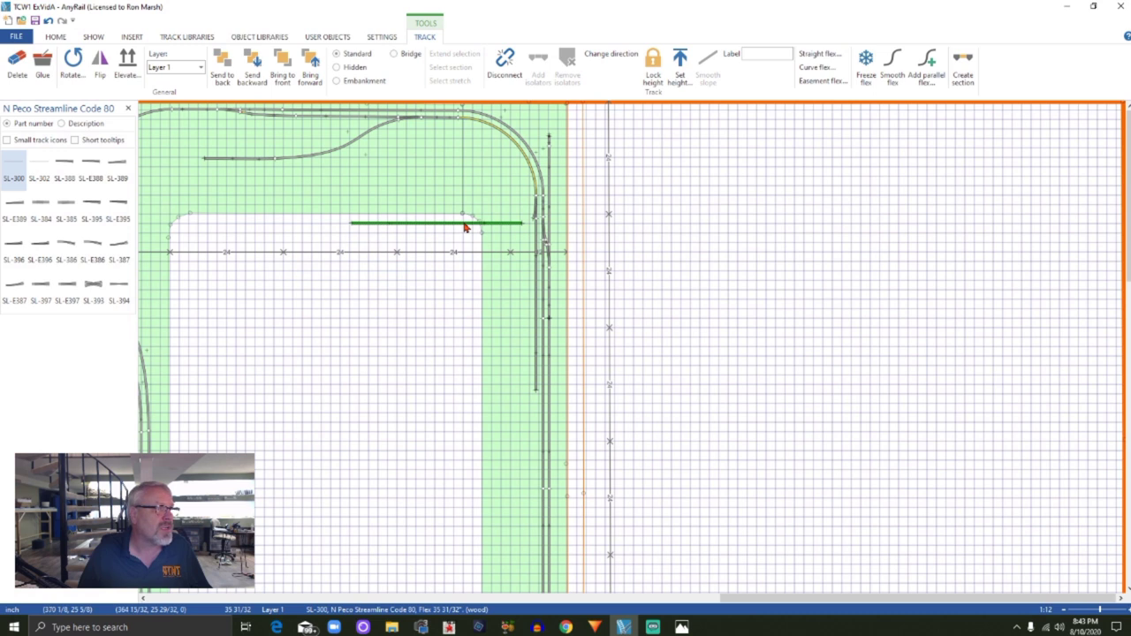
pyautogui.moveTo(465, 227); pyautogui.dragTo(366, 314)
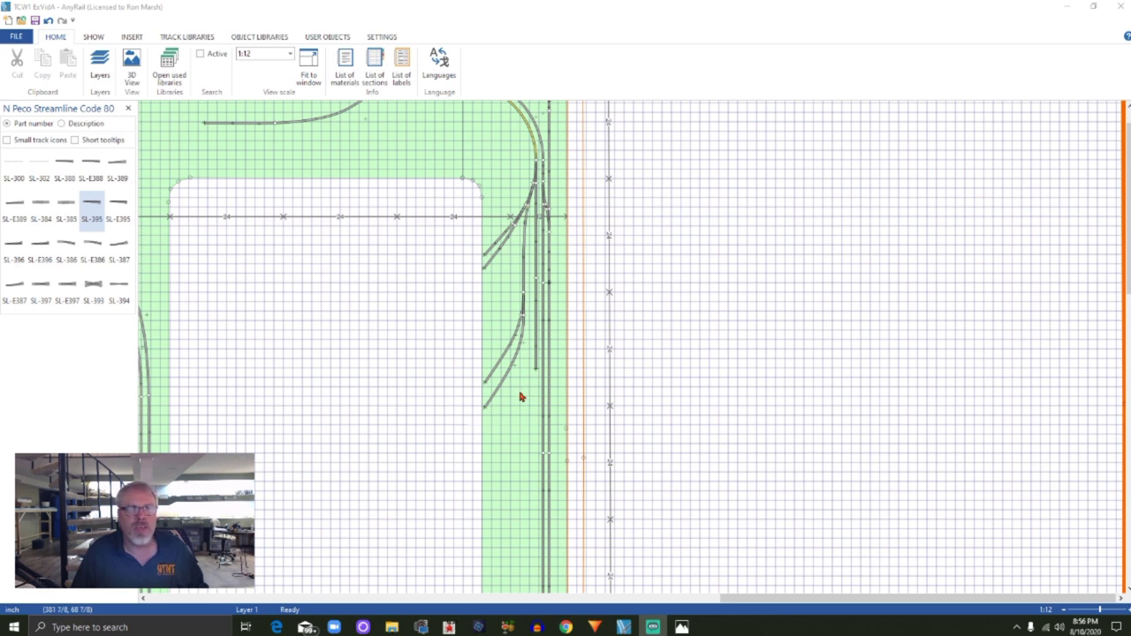
# Snap the SL-396 turnout onto the right-leg main line, moving a loose straight aside
pyautogui.moveTo(459, 270); pyautogui.dragTo(542, 373)
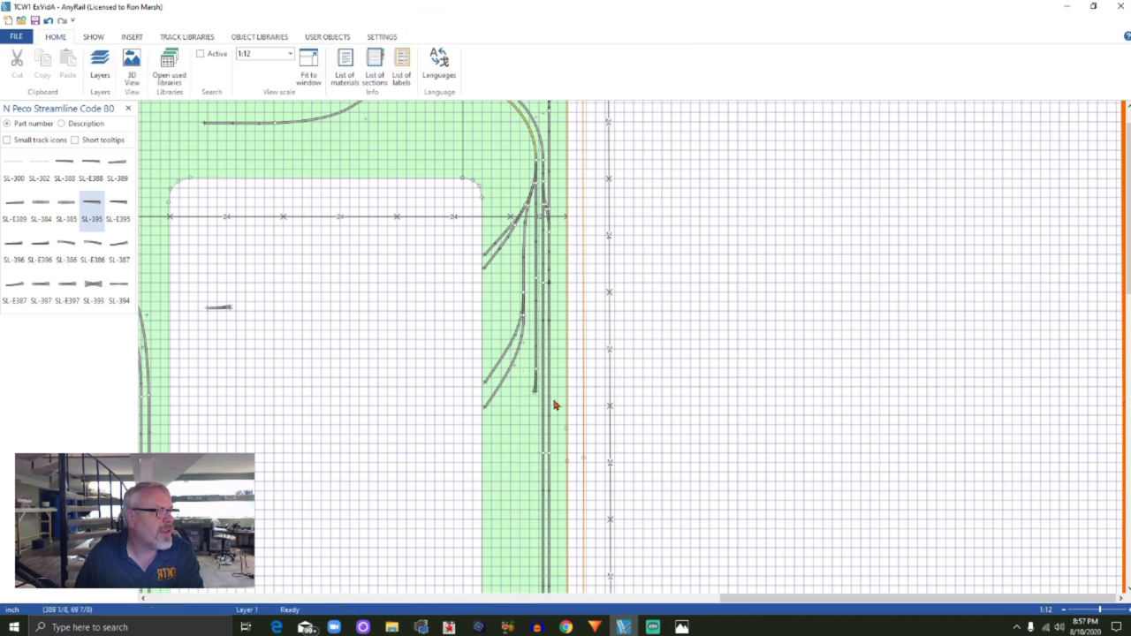
pyautogui.click(14, 164)
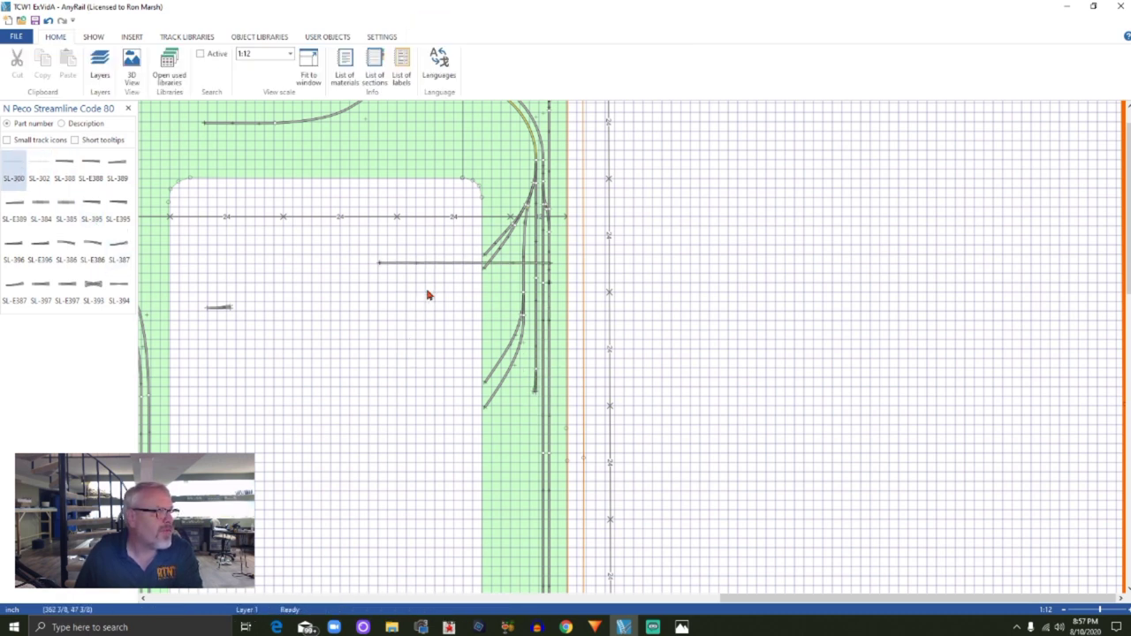
pyautogui.moveTo(434, 266); pyautogui.dragTo(450, 461)
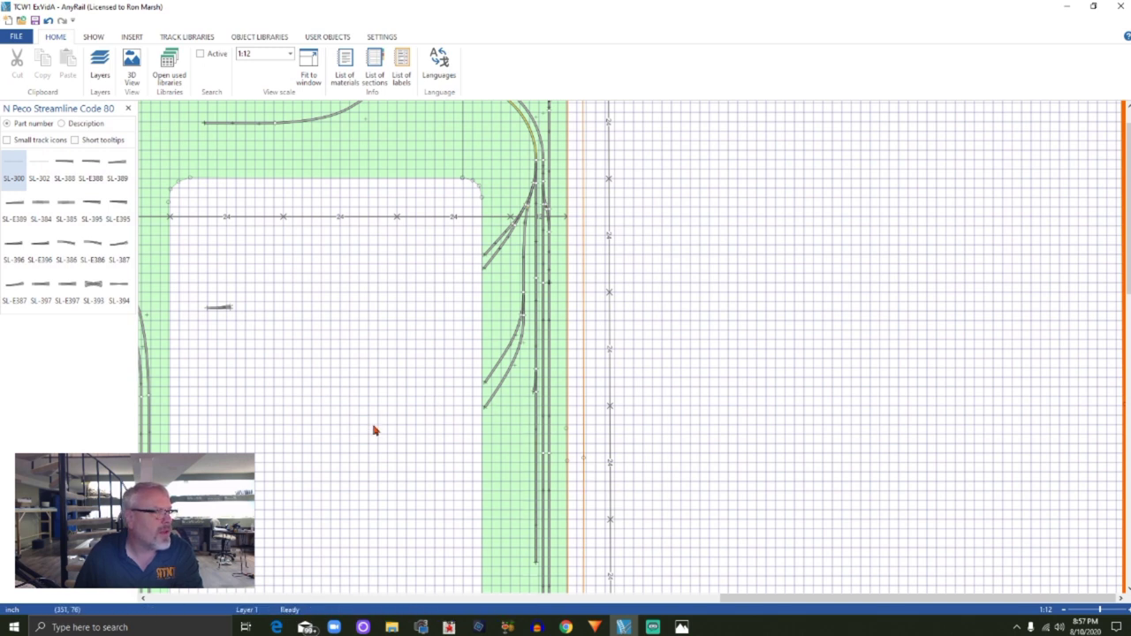
pyautogui.moveTo(222, 311); pyautogui.dragTo(533, 394)
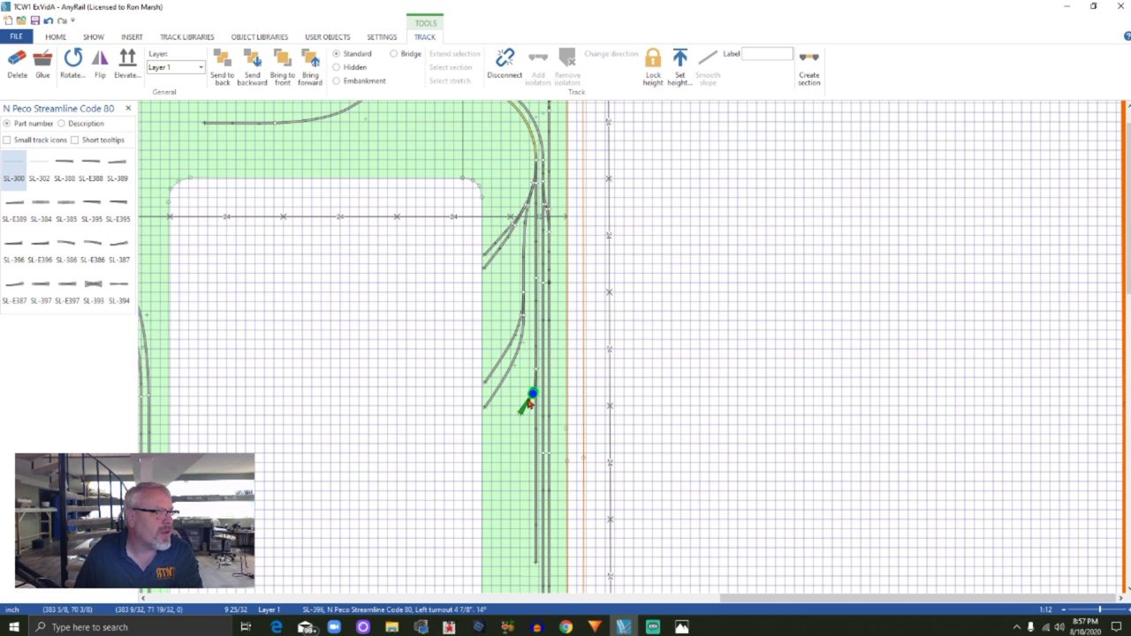
pyautogui.click(546, 461)
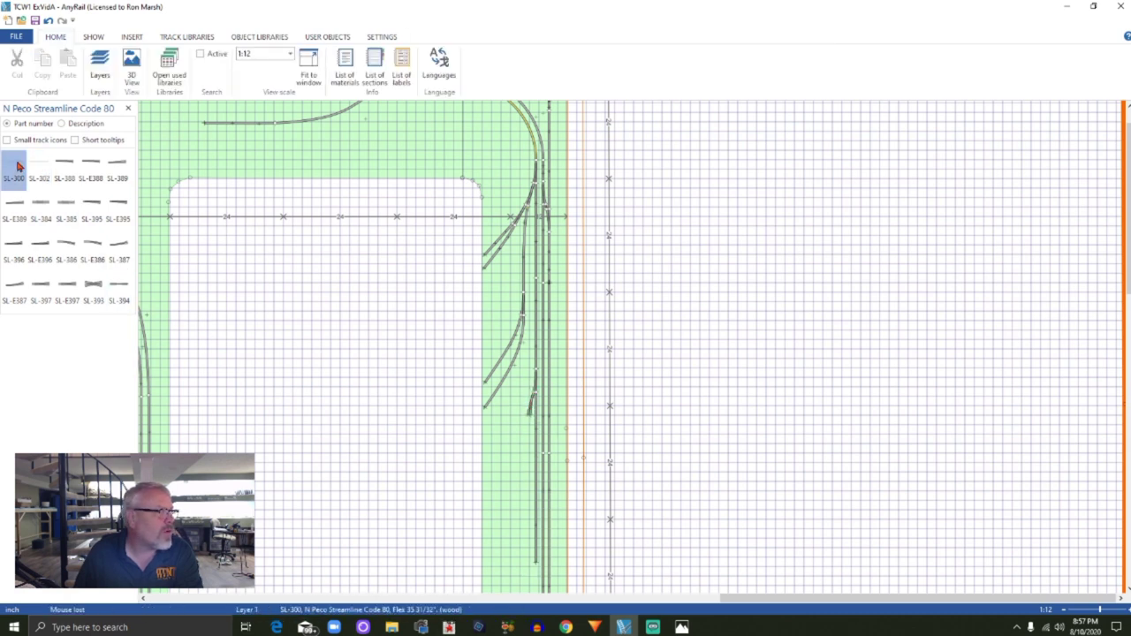
# Delete the misplaced straight and attach a new SL-300 straight to the turnout's diverging end
pyautogui.moveTo(12, 167); pyautogui.dragTo(369, 314)
pyautogui.moveTo(410, 273); pyautogui.dragTo(425, 420)
pyautogui.press('Delete')
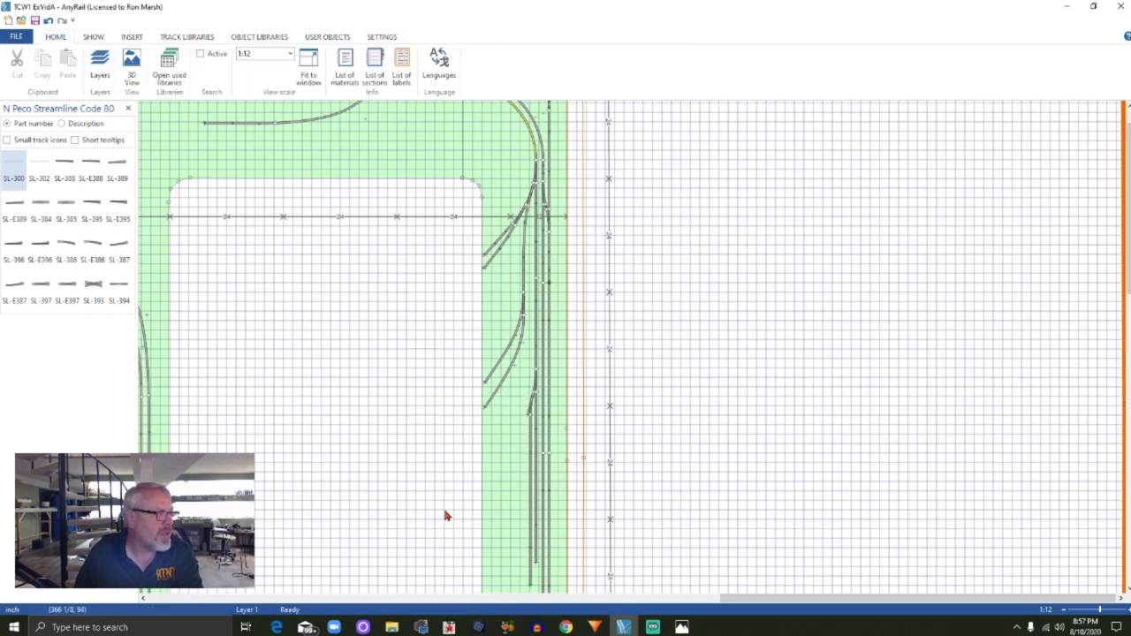
pyautogui.moveTo(12, 169); pyautogui.dragTo(452, 265)
pyautogui.moveTo(452, 265); pyautogui.dragTo(421, 418)
pyautogui.click(424, 417)
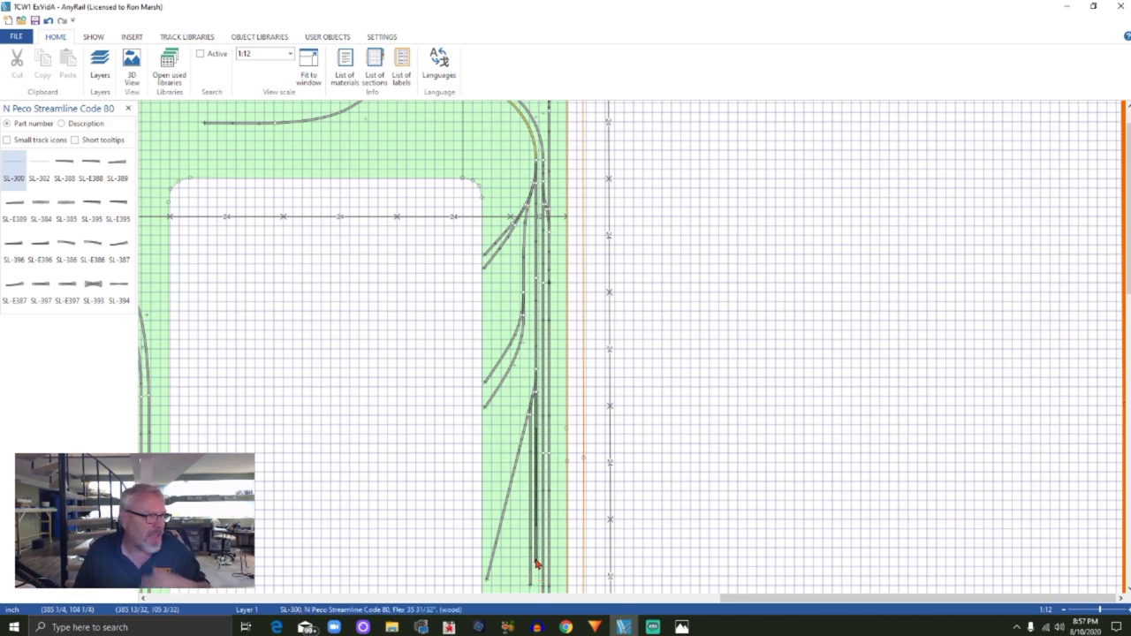
# Drag the lower siding's flex track end upward to reshape its curve
pyautogui.scroll(-2, 692, 495)
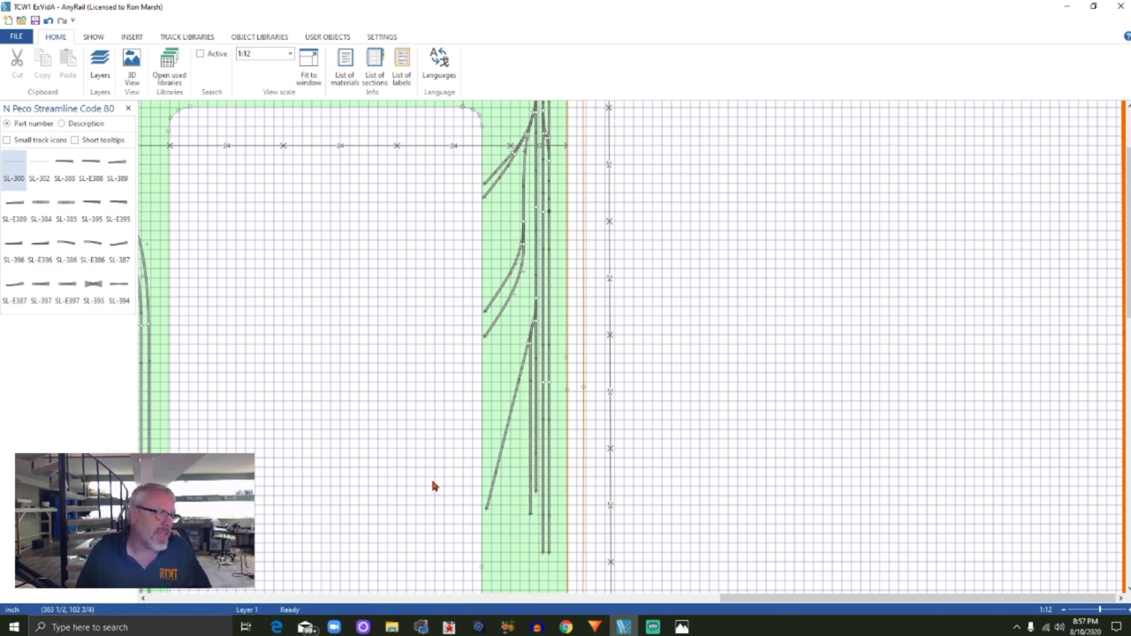
pyautogui.scroll(-2, 482, 477)
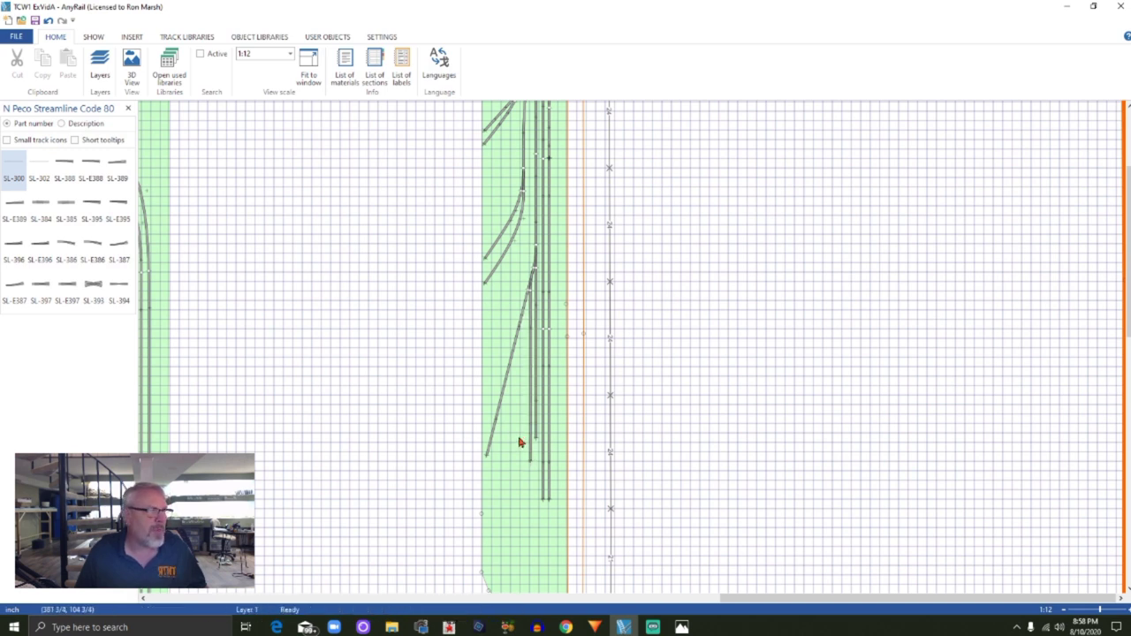
pyautogui.moveTo(531, 446); pyautogui.dragTo(517, 409)
pyautogui.moveTo(525, 371); pyautogui.dragTo(518, 340)
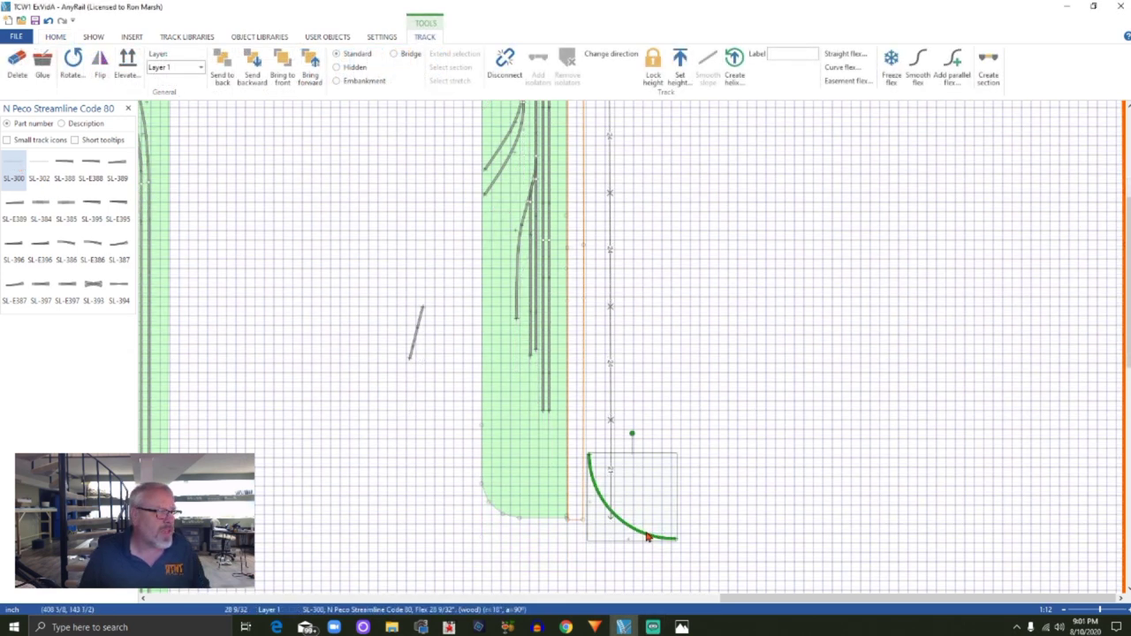
# Join the 18-inch radius, 90° flex curve to the main line's bottom end and nudge it into place
pyautogui.moveTo(653, 534); pyautogui.dragTo(605, 507)
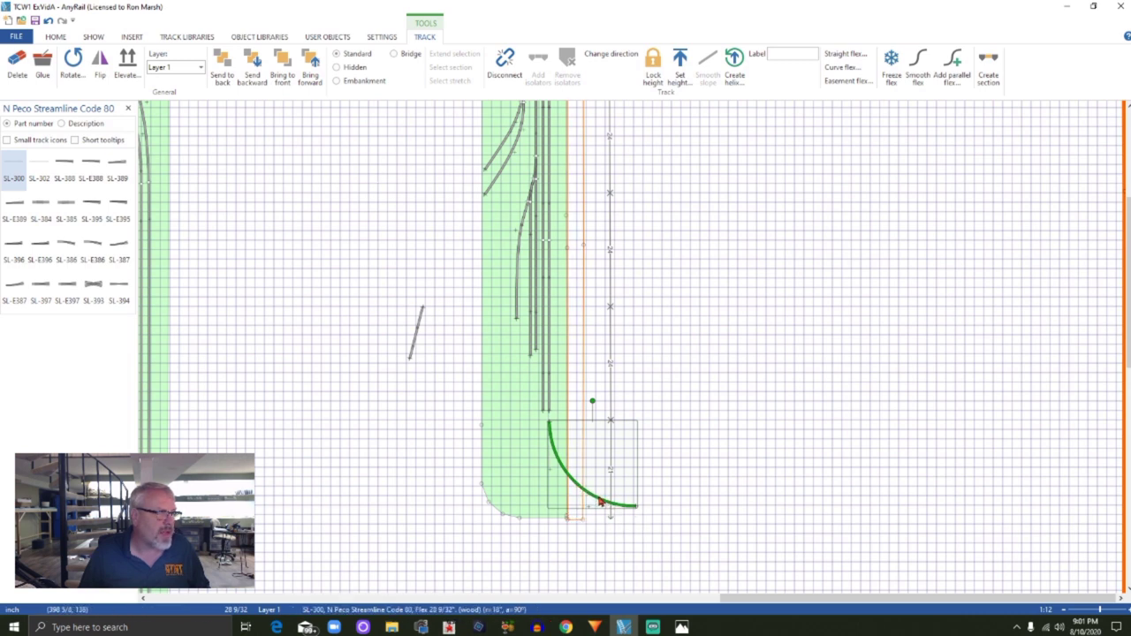
pyautogui.moveTo(600, 501); pyautogui.dragTo(593, 505)
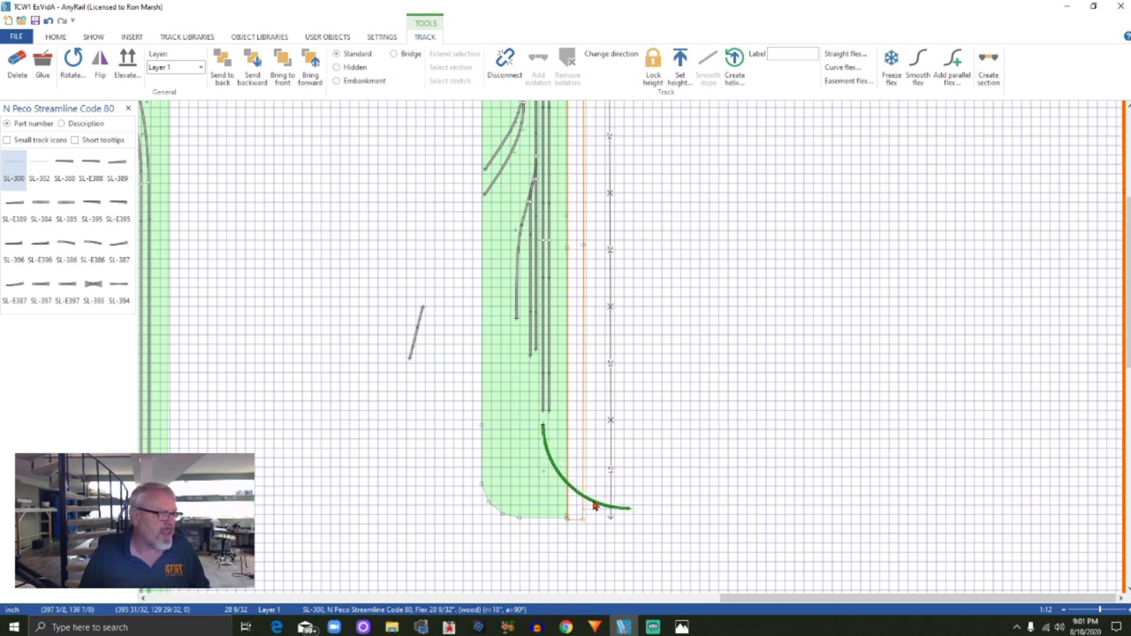
pyautogui.moveTo(593, 505); pyautogui.dragTo(597, 504)
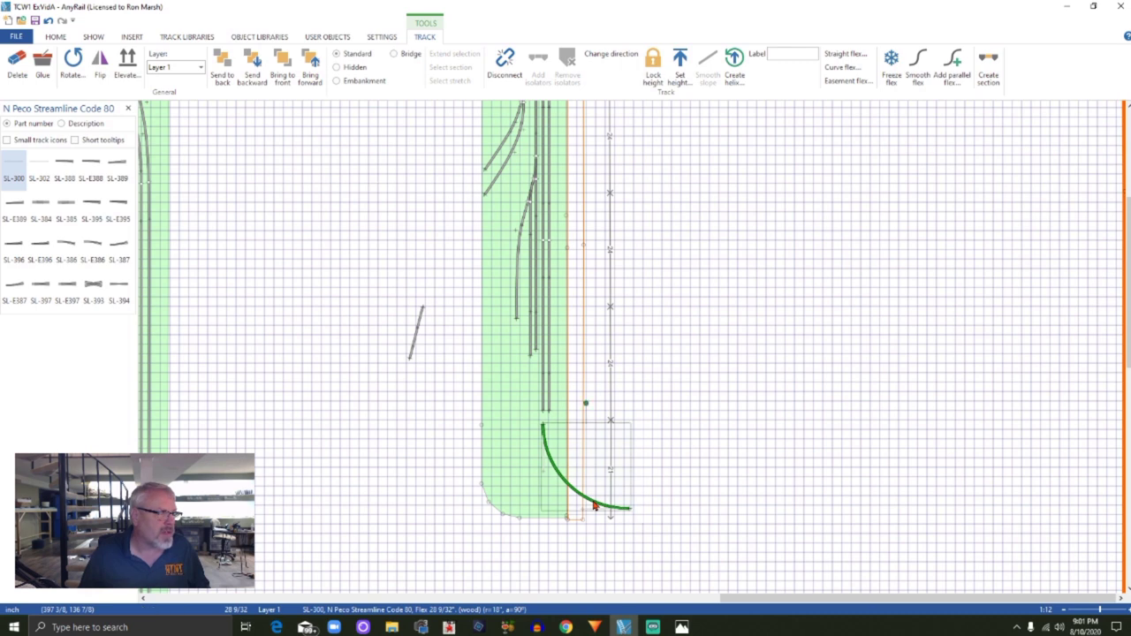
pyautogui.click(729, 480)
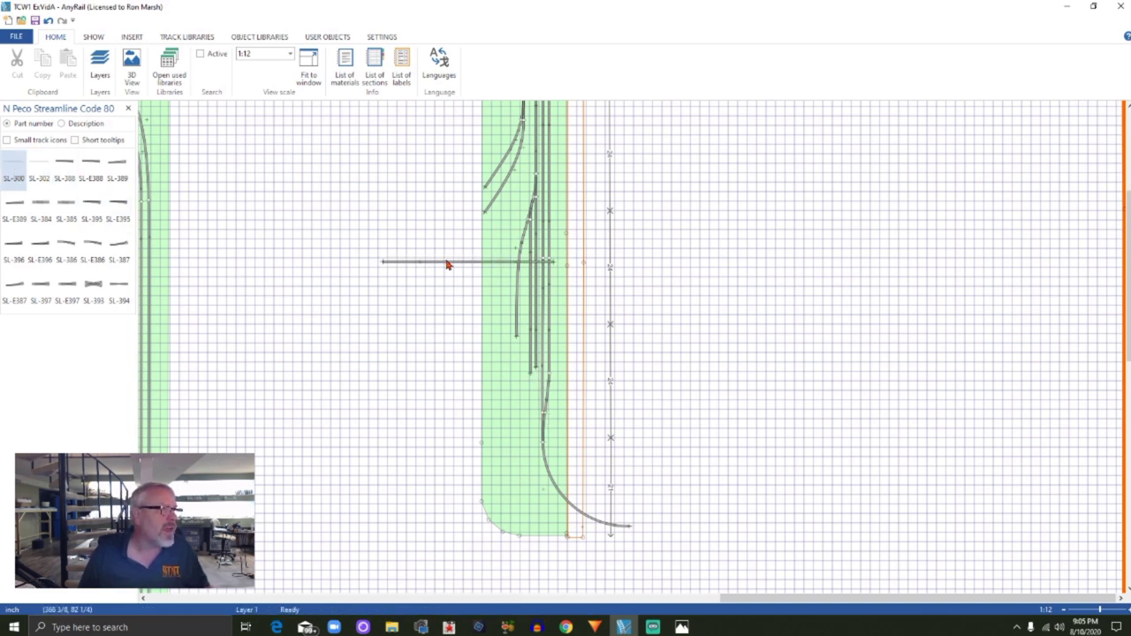
# Rotate the loose straight near the bottom curve to a near-vertical angle
pyautogui.click(447, 263)
pyautogui.moveTo(466, 245); pyautogui.dragTo(534, 528)
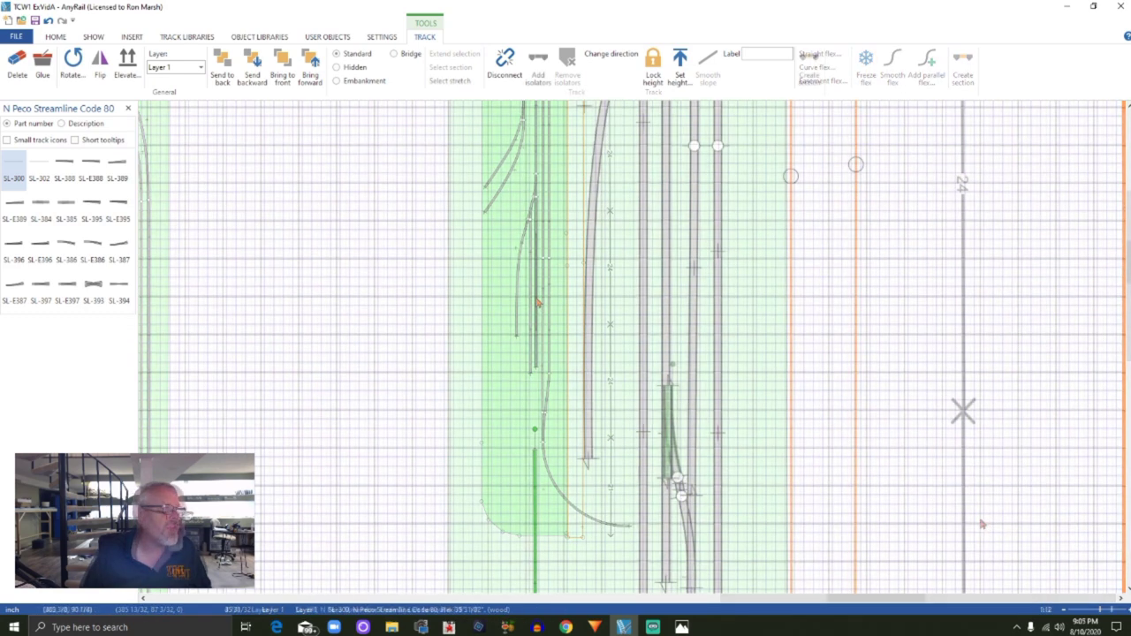
pyautogui.scroll(2, 869, 494)
pyautogui.scroll(-1, 868, 495)
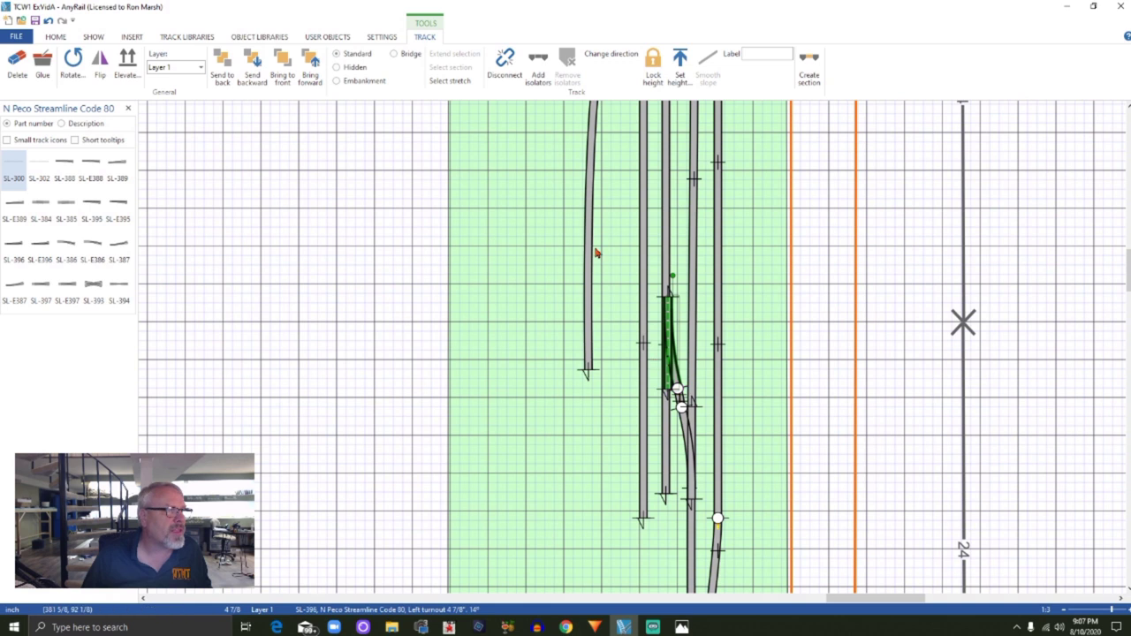
# Cut the main line's flex track at the new turnout position using Cut flex here
pyautogui.rightClick(668, 291)
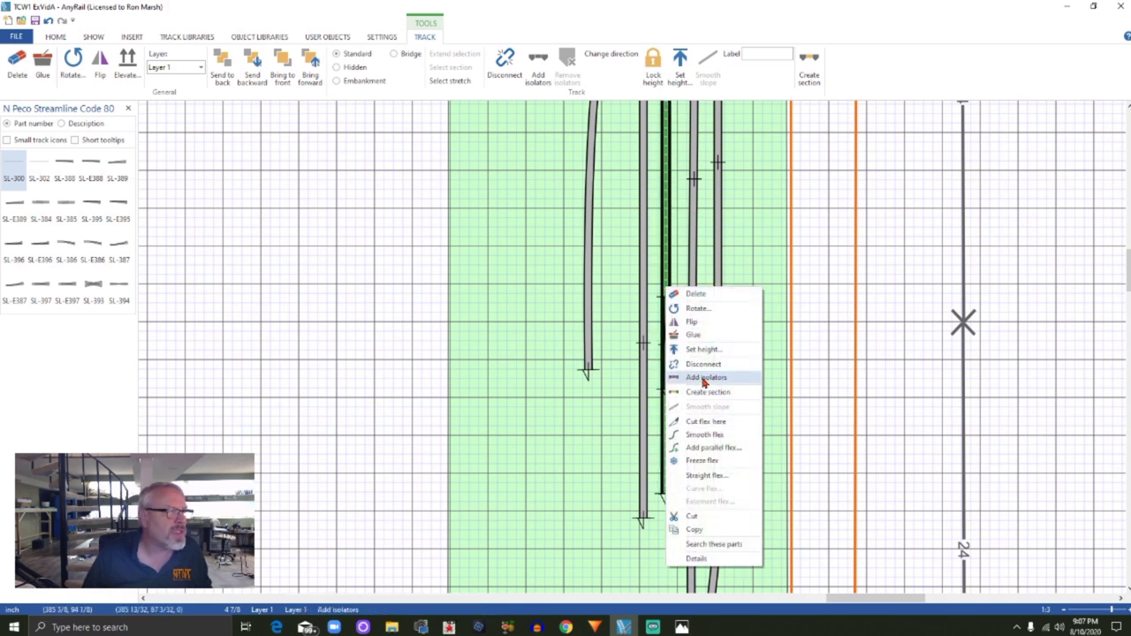
pyautogui.click(704, 422)
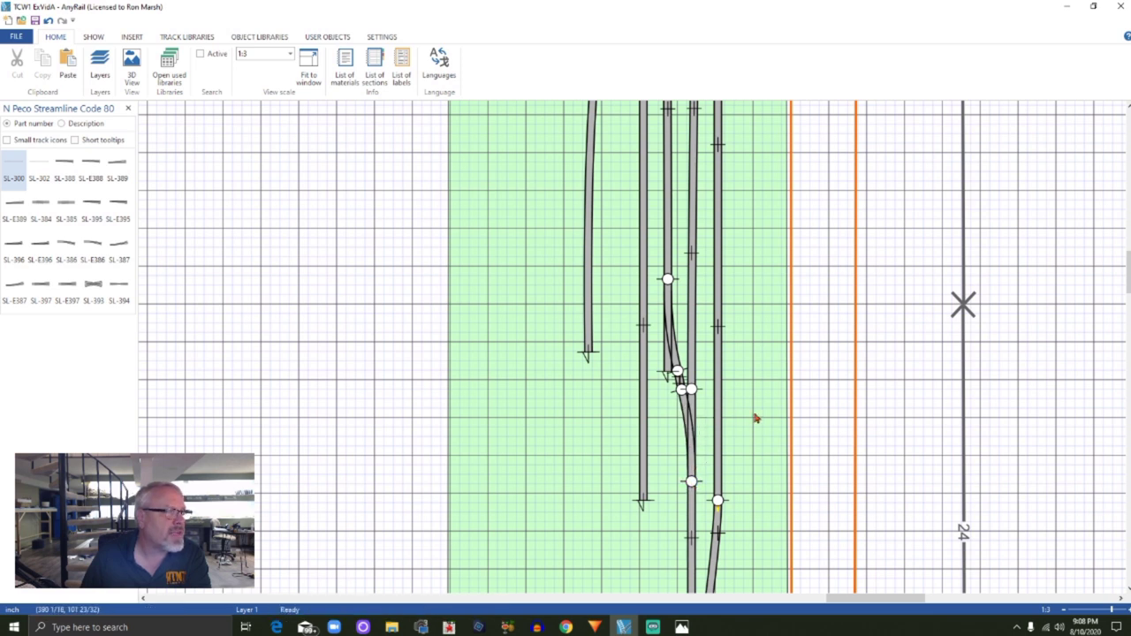
pyautogui.scroll(-1, 755, 418)
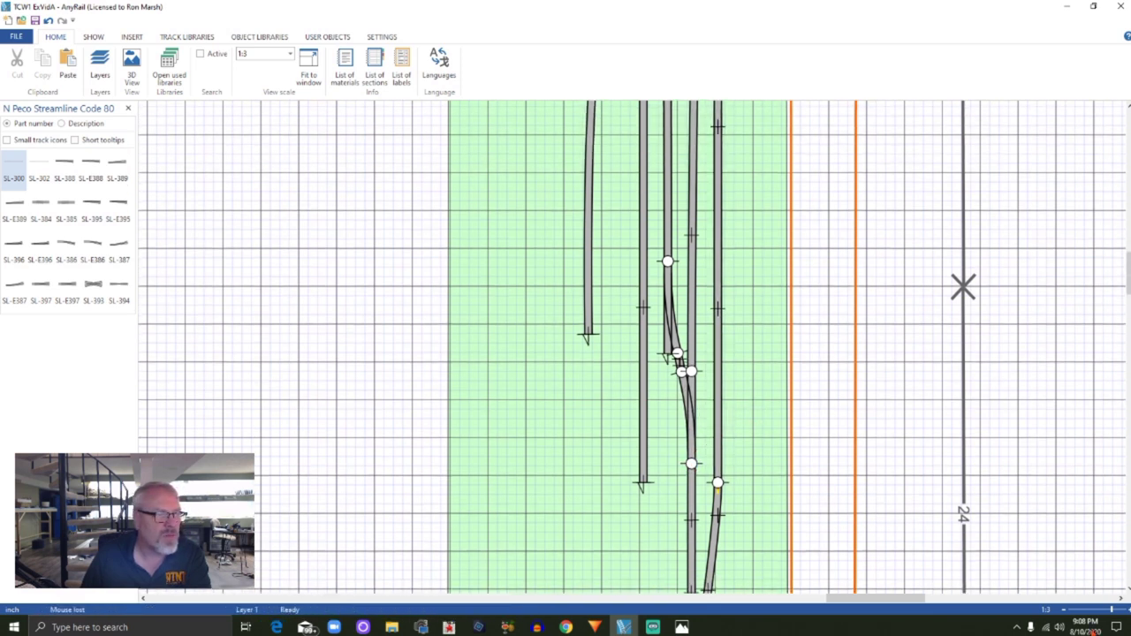
pyautogui.scroll(-6, 1045, 457)
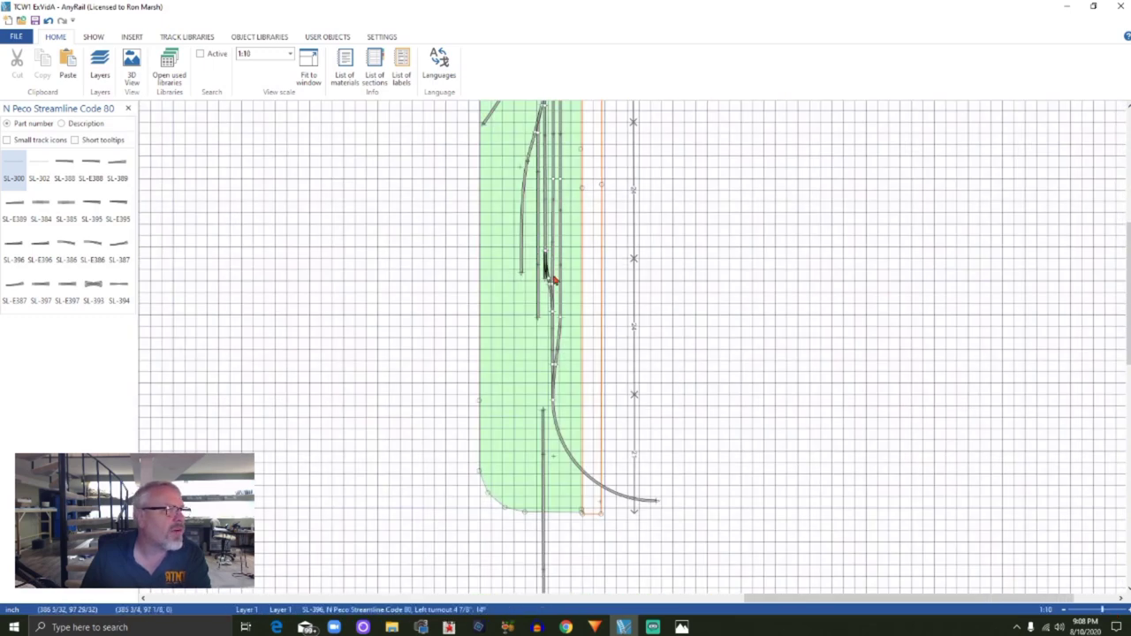
# Move the loose straight up to the main line, straighten it, then shift it left
pyautogui.moveTo(545, 521); pyautogui.dragTo(546, 410)
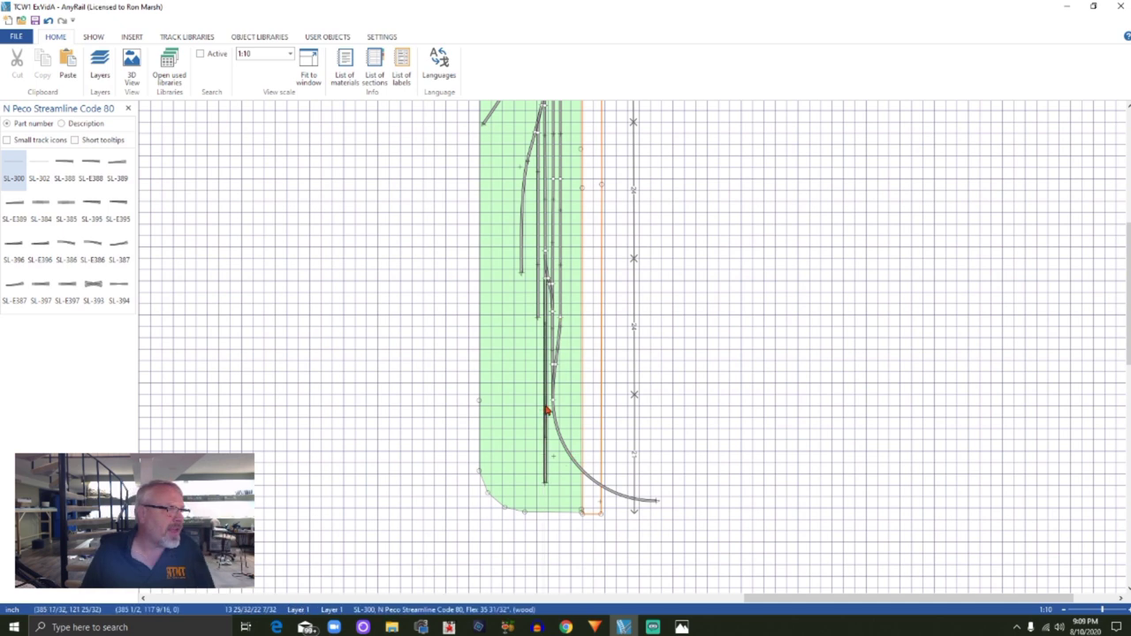
pyautogui.rightClick(546, 408)
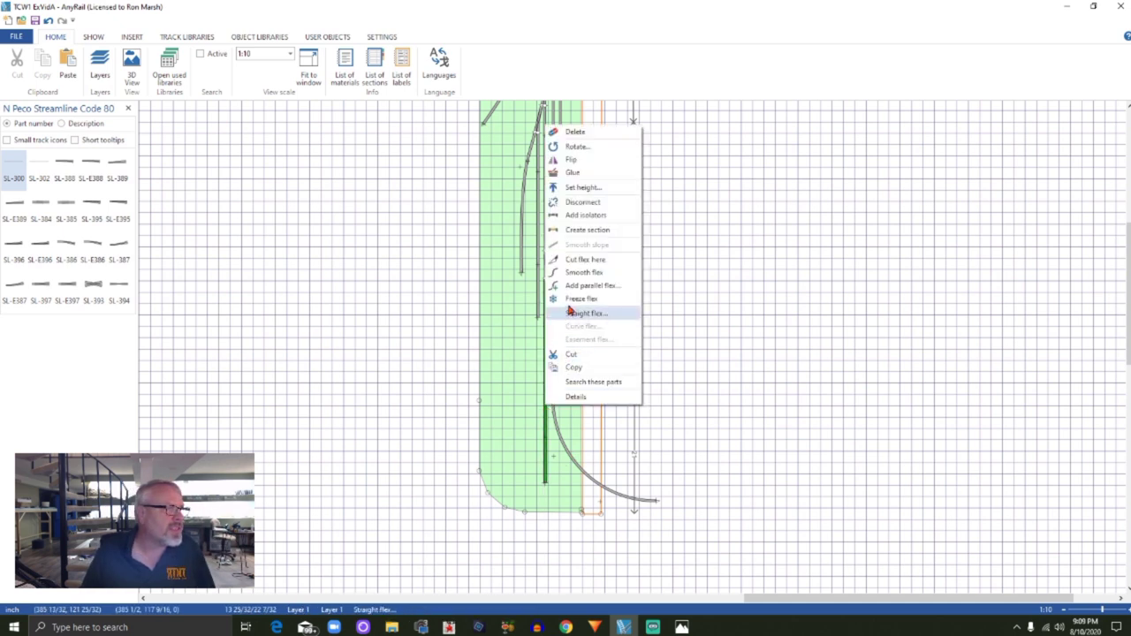
pyautogui.click(572, 261)
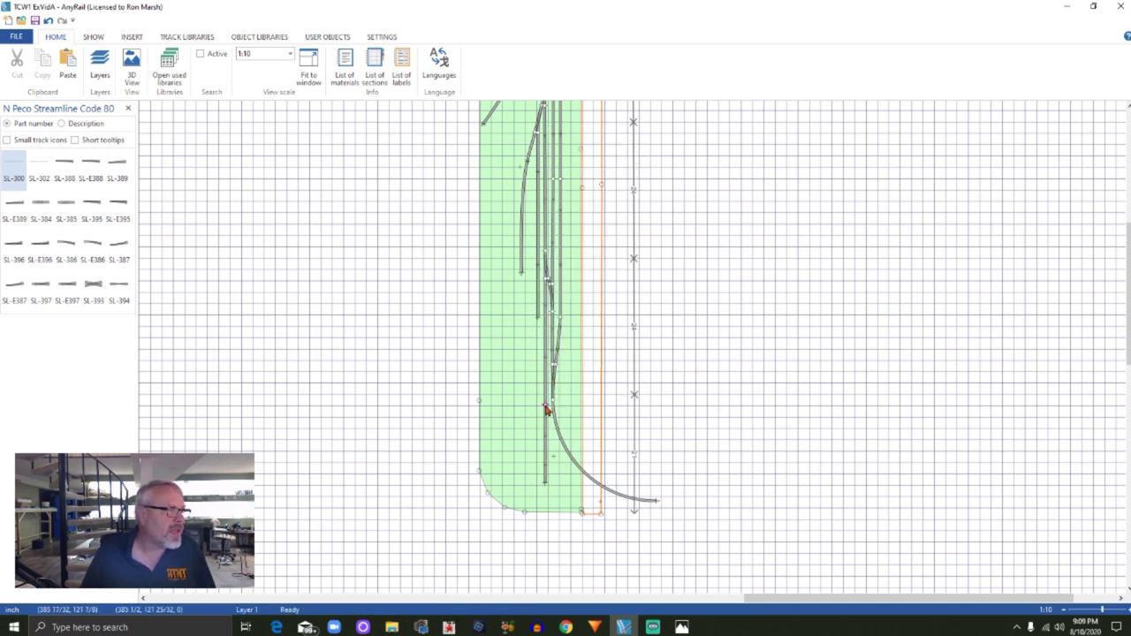
pyautogui.rightClick(546, 408)
pyautogui.click(581, 455)
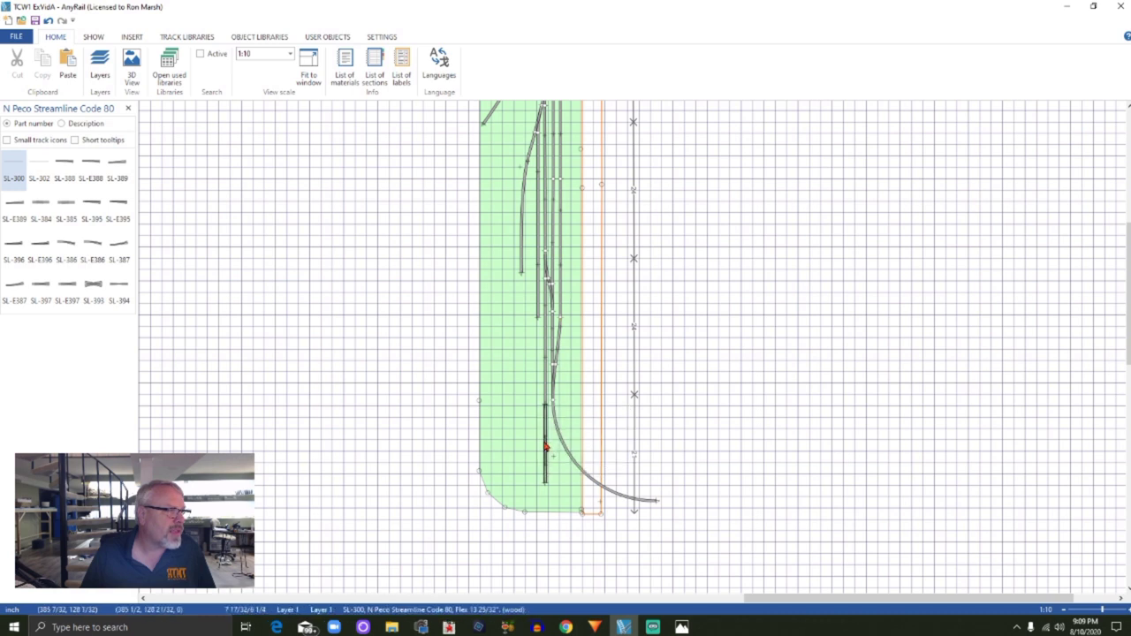
pyautogui.moveTo(546, 446); pyautogui.dragTo(401, 469)
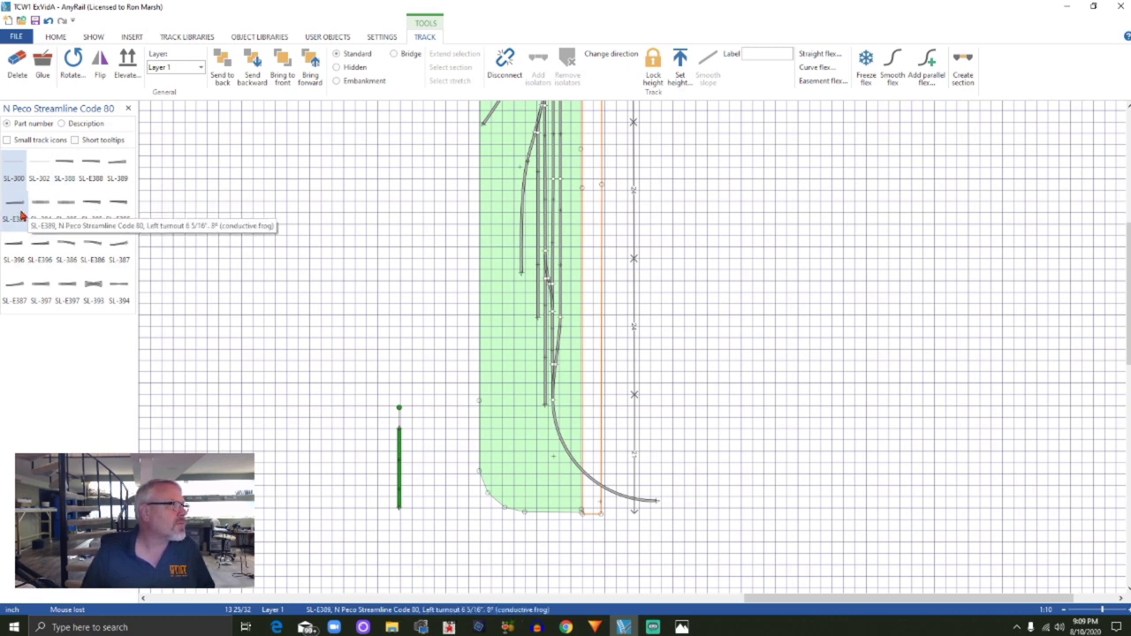
# Place an N Peco Code 80 turnout on the lower track, refit the straight, and add diagonal SL-300 flex
pyautogui.moveTo(97, 205); pyautogui.dragTo(556, 412)
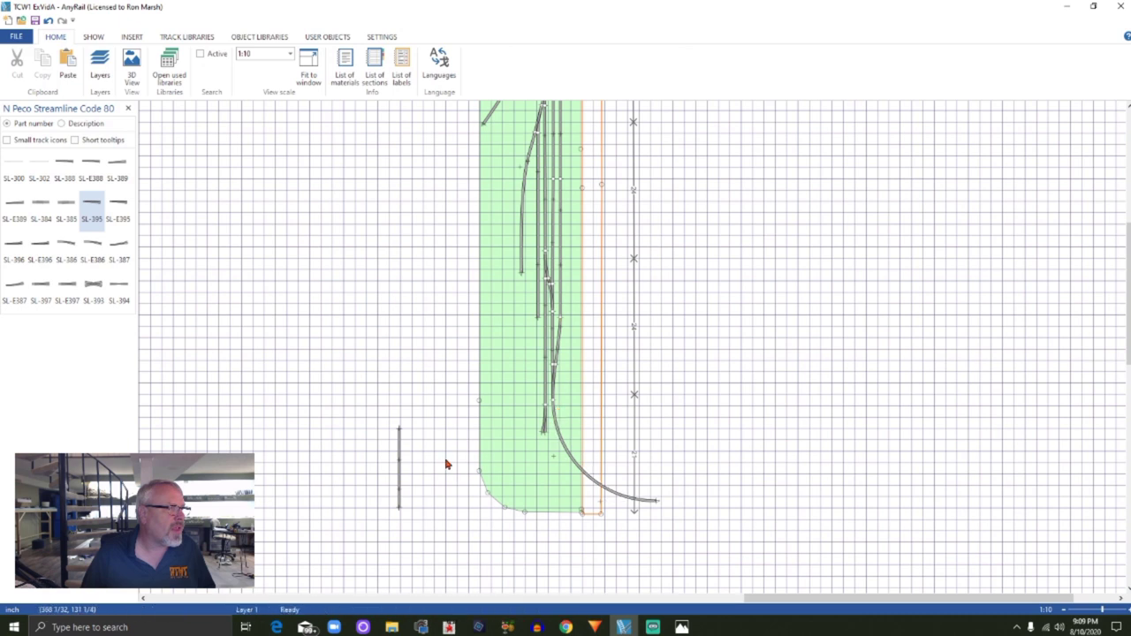
pyautogui.moveTo(400, 451); pyautogui.dragTo(546, 446)
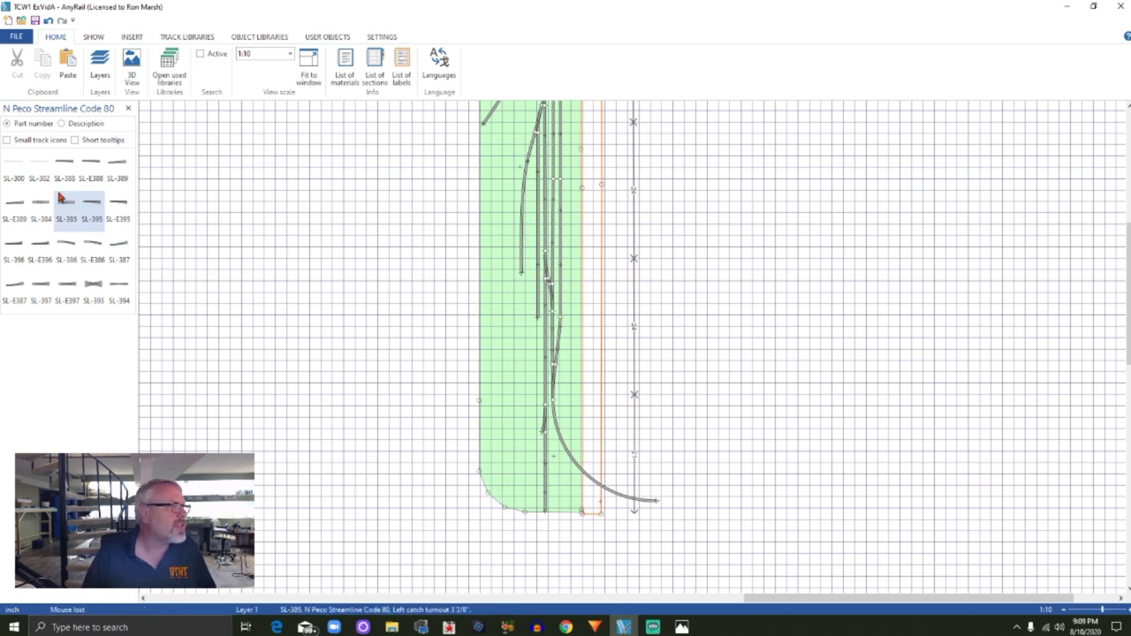
pyautogui.click(14, 167)
pyautogui.scroll(-1, 442, 354)
pyautogui.moveTo(449, 265); pyautogui.dragTo(548, 404)
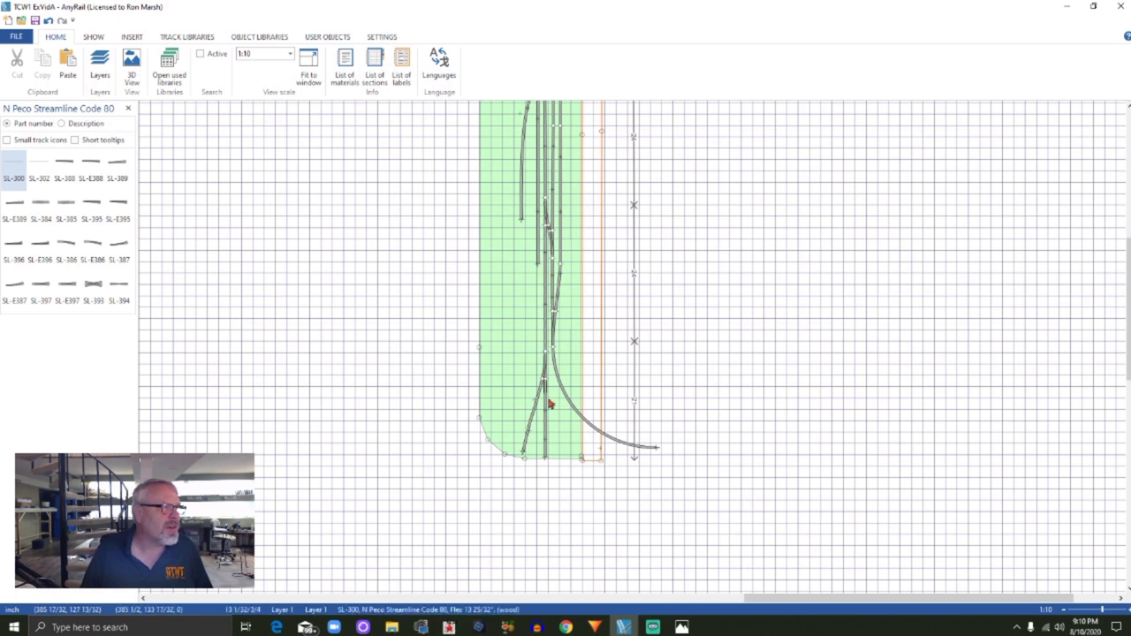
# Split the new flex track beside the turnout with Cut flex here and review the layout
pyautogui.rightClick(548, 313)
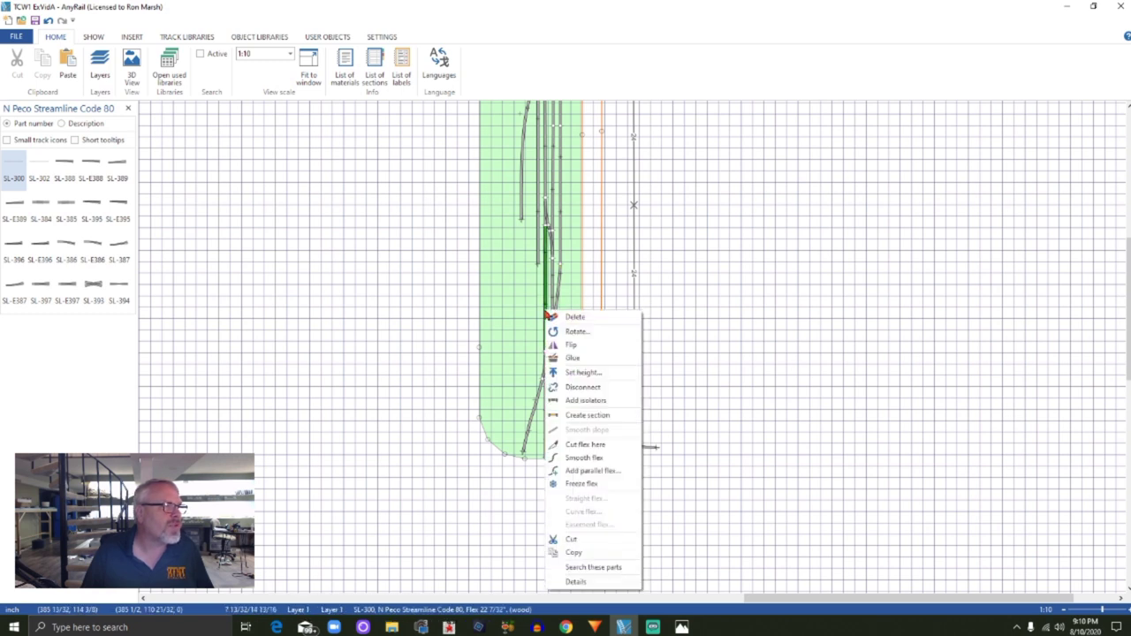
pyautogui.click(585, 444)
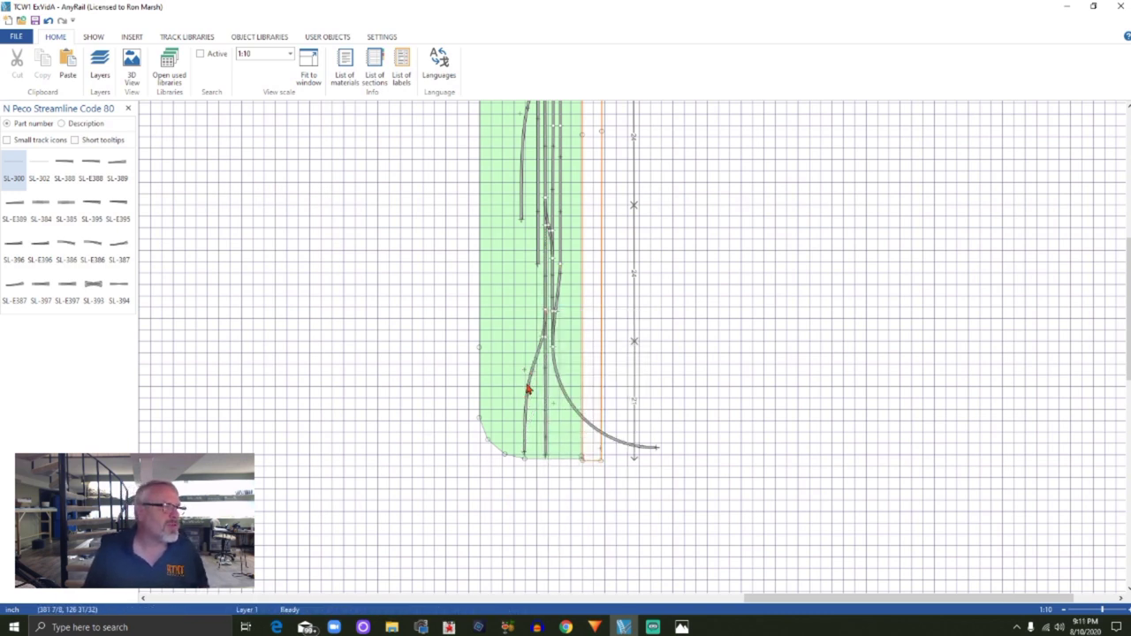
pyautogui.scroll(-2, 554, 431)
pyautogui.scroll(3, 548, 429)
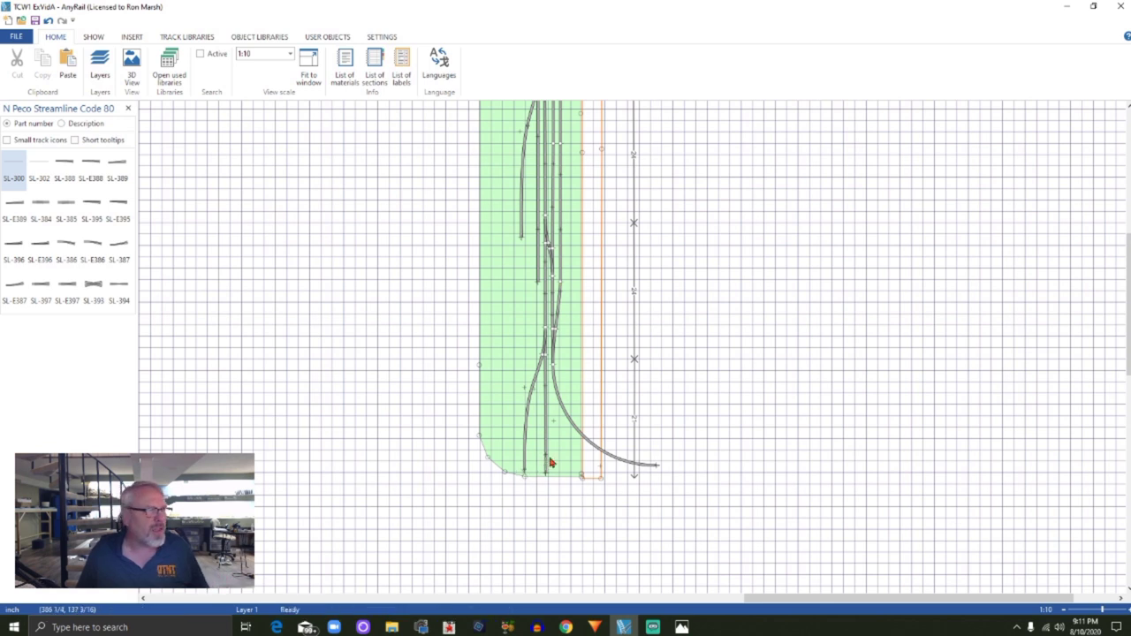
pyautogui.scroll(2, 548, 468)
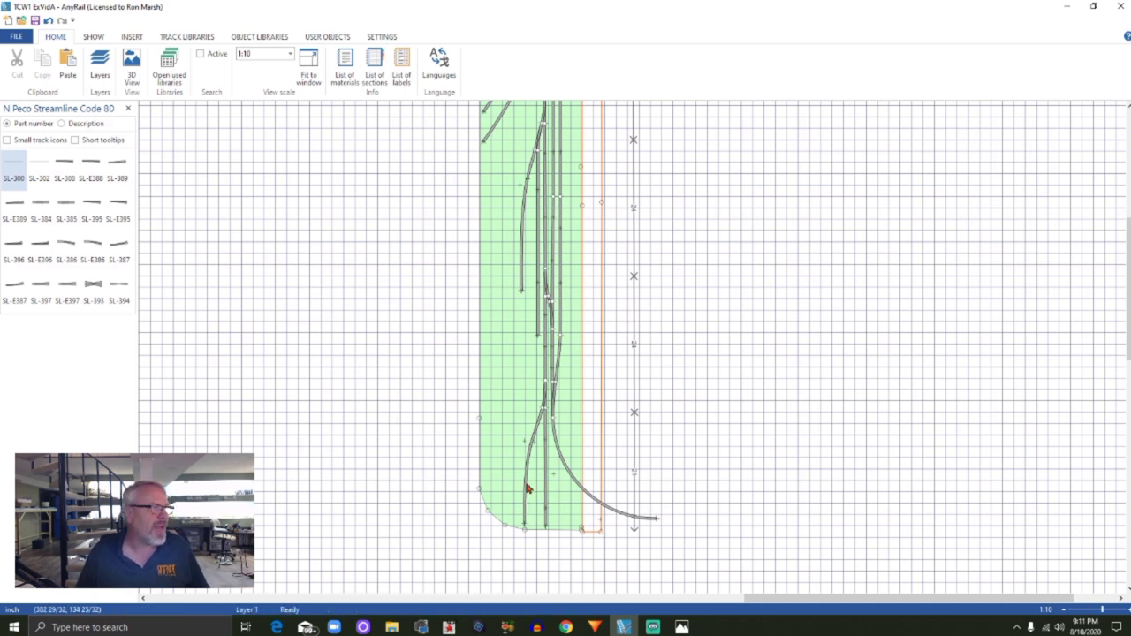
pyautogui.scroll(1, 669, 450)
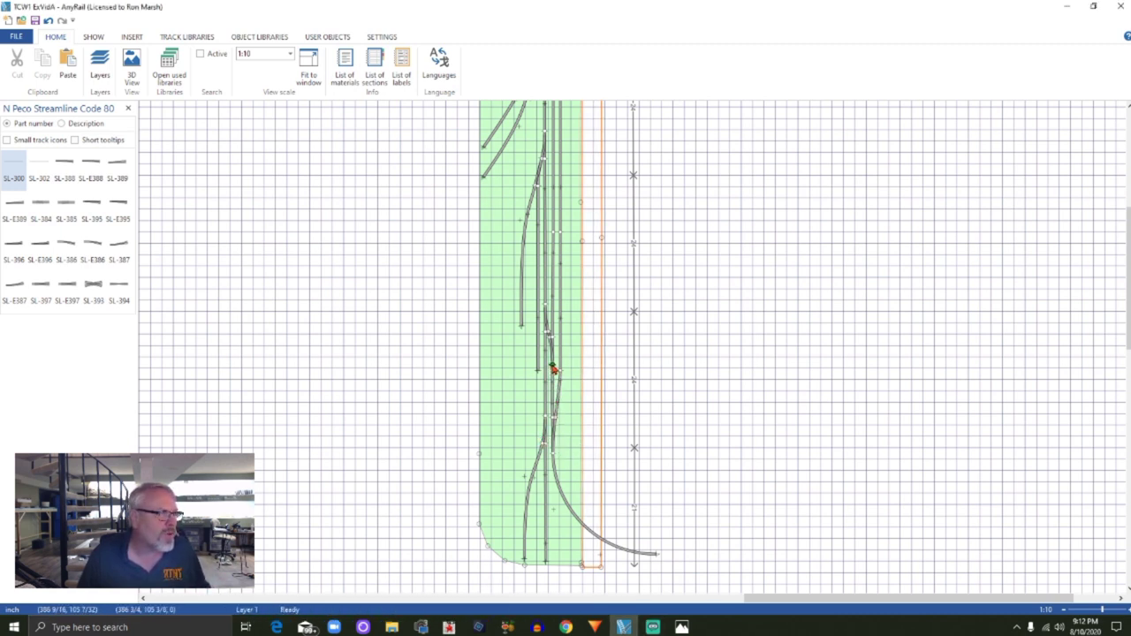
# Disconnect the three joints around the straight between the lower turnouts and slide it down between them
pyautogui.rightClick(551, 368)
pyautogui.click(585, 411)
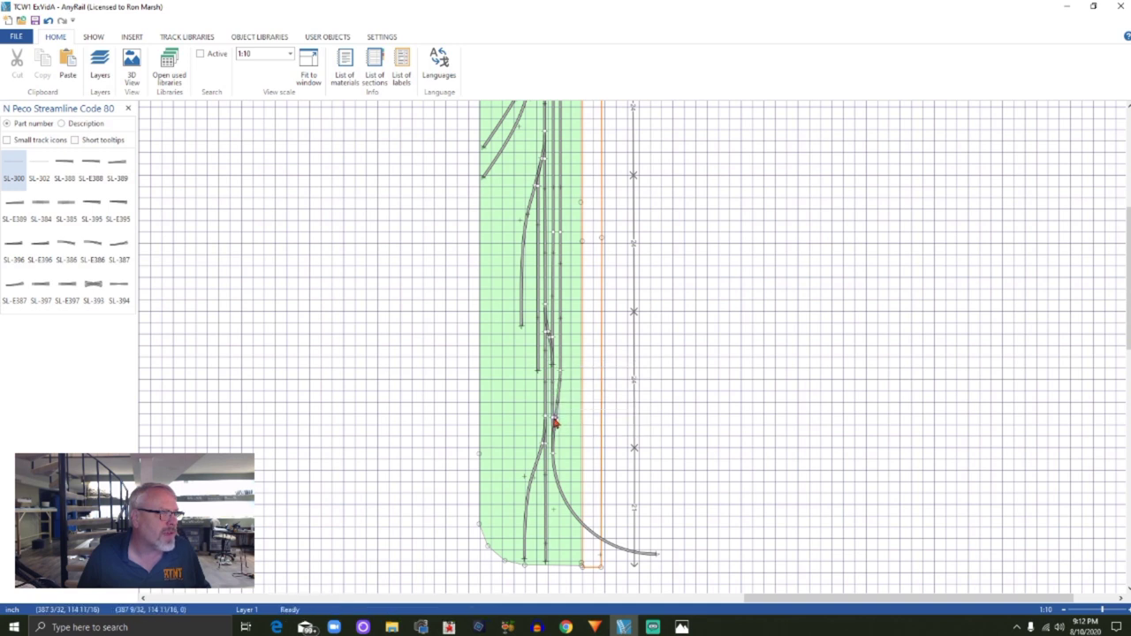
pyautogui.rightClick(553, 422)
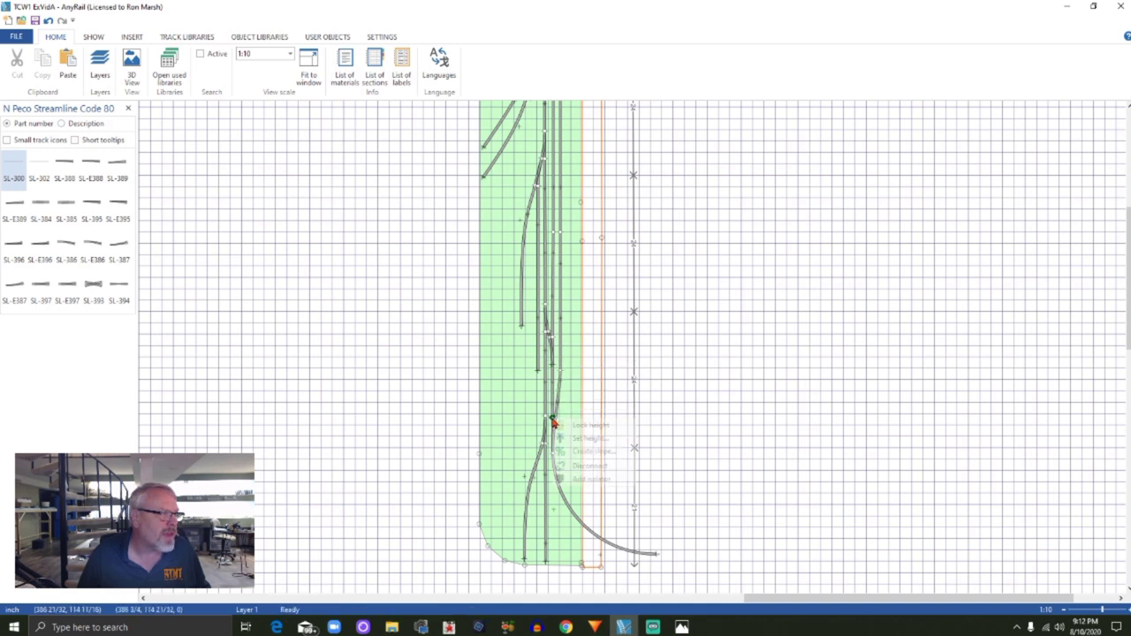
pyautogui.click(583, 467)
pyautogui.click(555, 393)
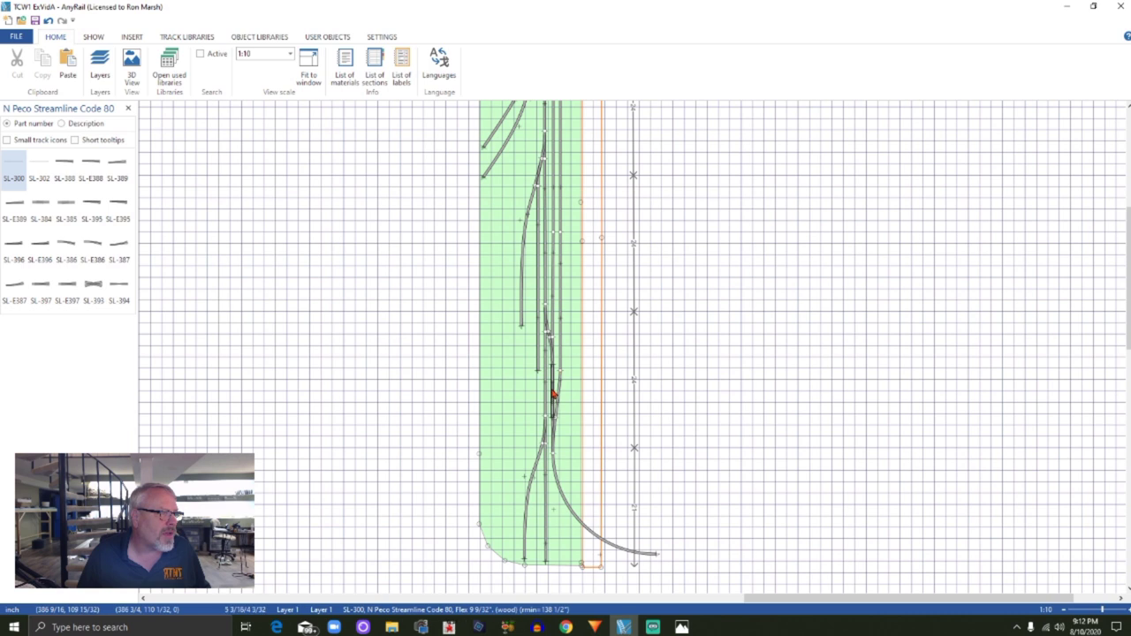
pyautogui.click(593, 422)
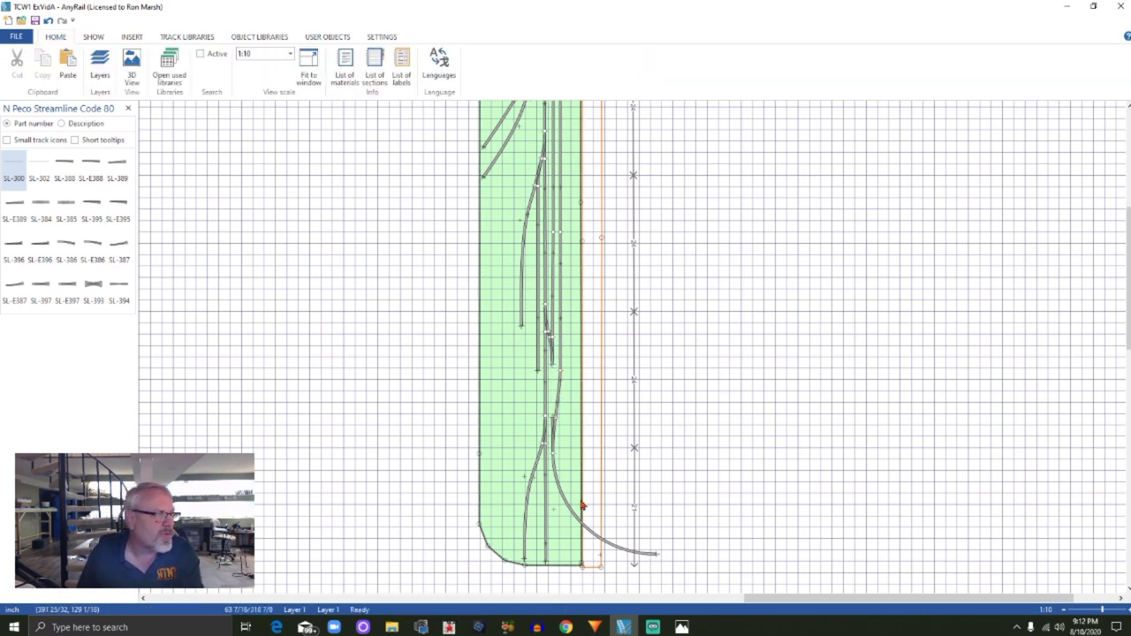
pyautogui.rightClick(554, 455)
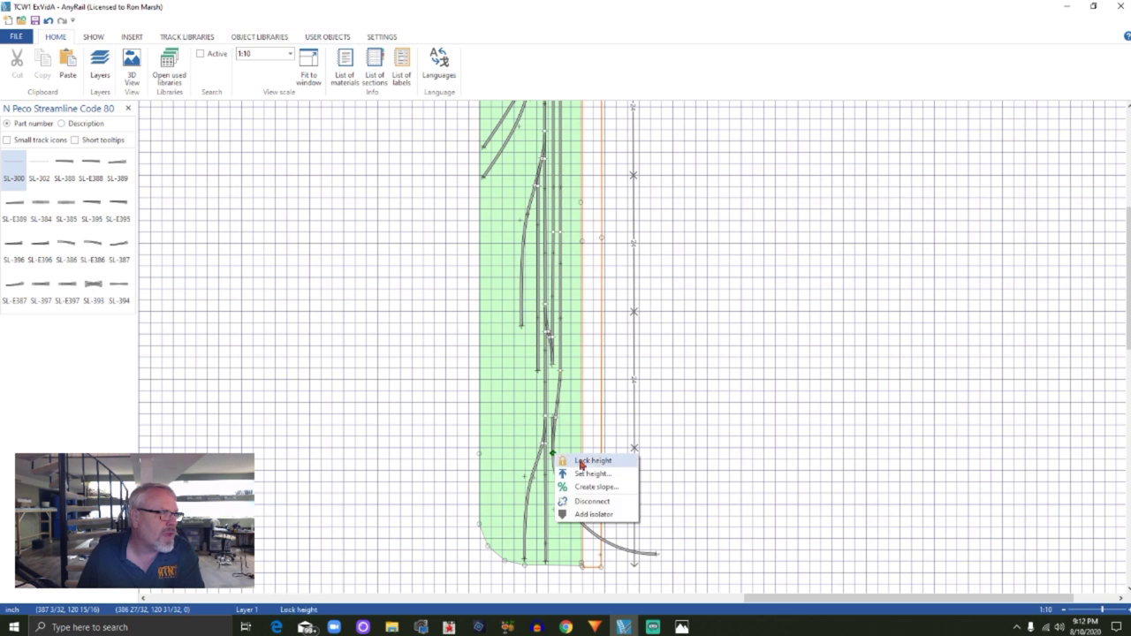
pyautogui.click(594, 502)
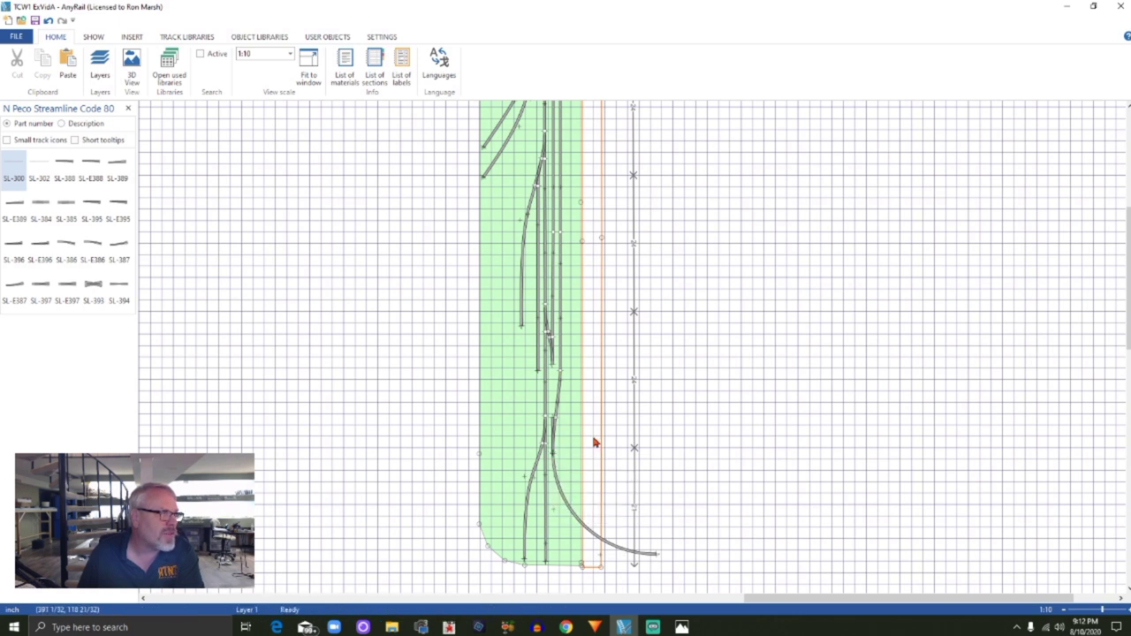
pyautogui.moveTo(555, 377); pyautogui.dragTo(552, 436)
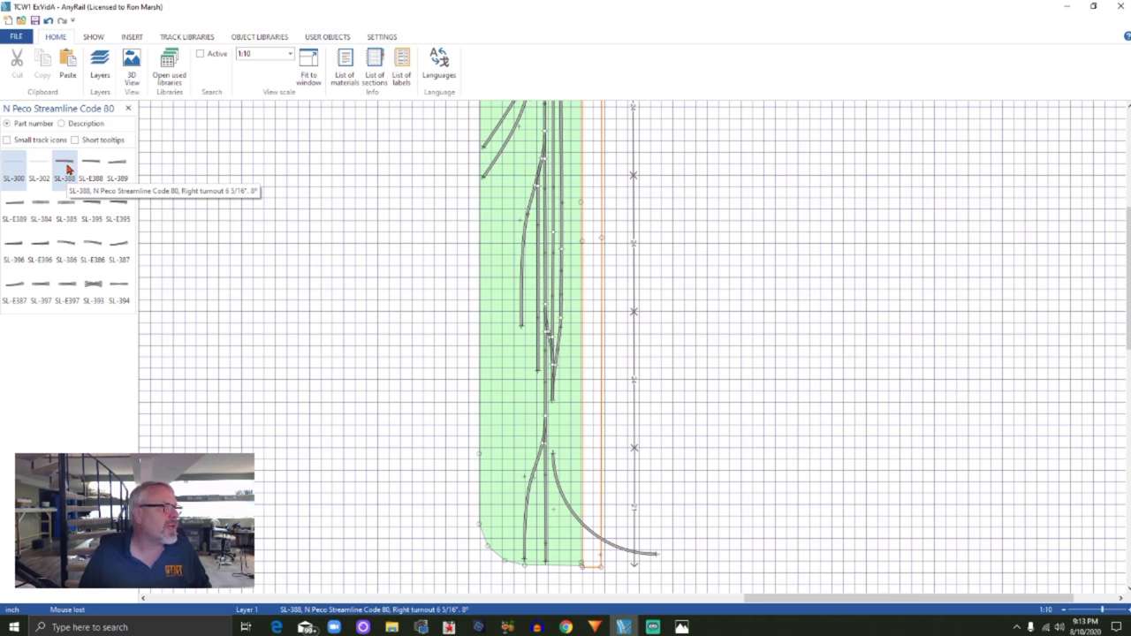
# Place an SL-388 right turnout at the bottom of the right-leg track
pyautogui.click(68, 169)
pyautogui.click(485, 278)
pyautogui.moveTo(484, 279); pyautogui.dragTo(555, 449)
pyautogui.press('Escape')
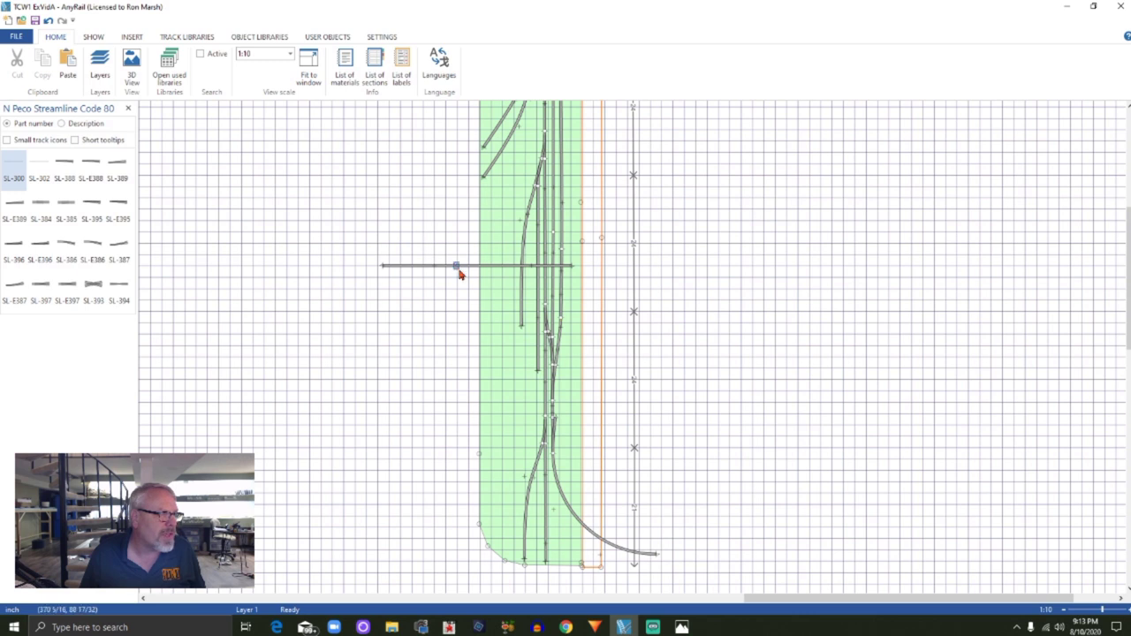
# Attach SL-300 flex to the lower turnout and bend its end up past the board edge
pyautogui.moveTo(448, 268); pyautogui.dragTo(633, 424)
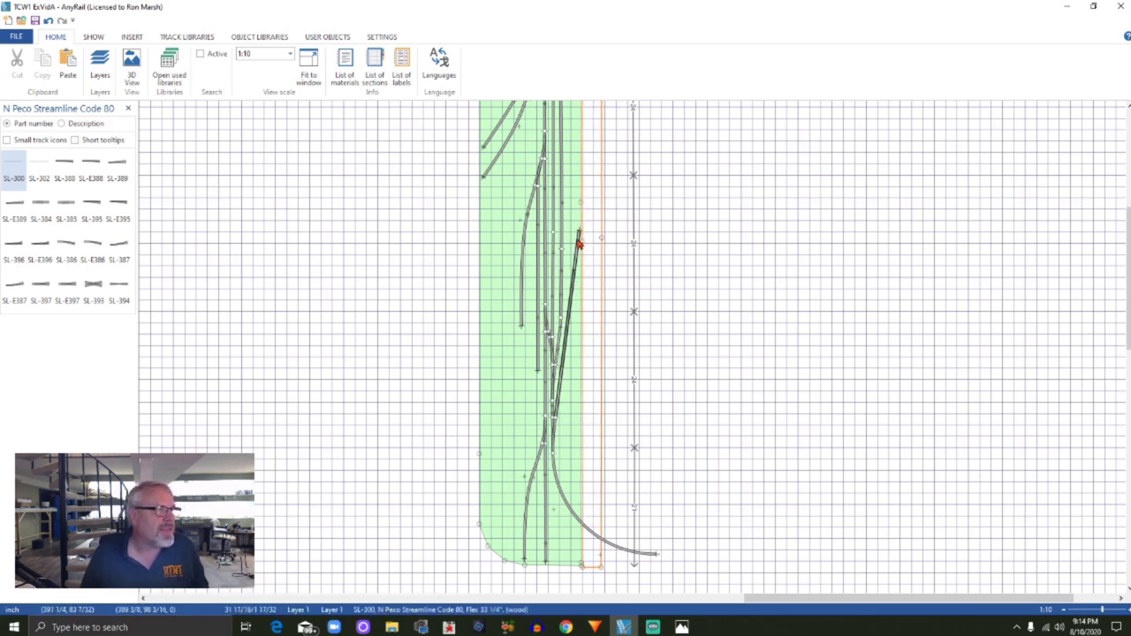
pyautogui.moveTo(580, 233); pyautogui.dragTo(608, 253)
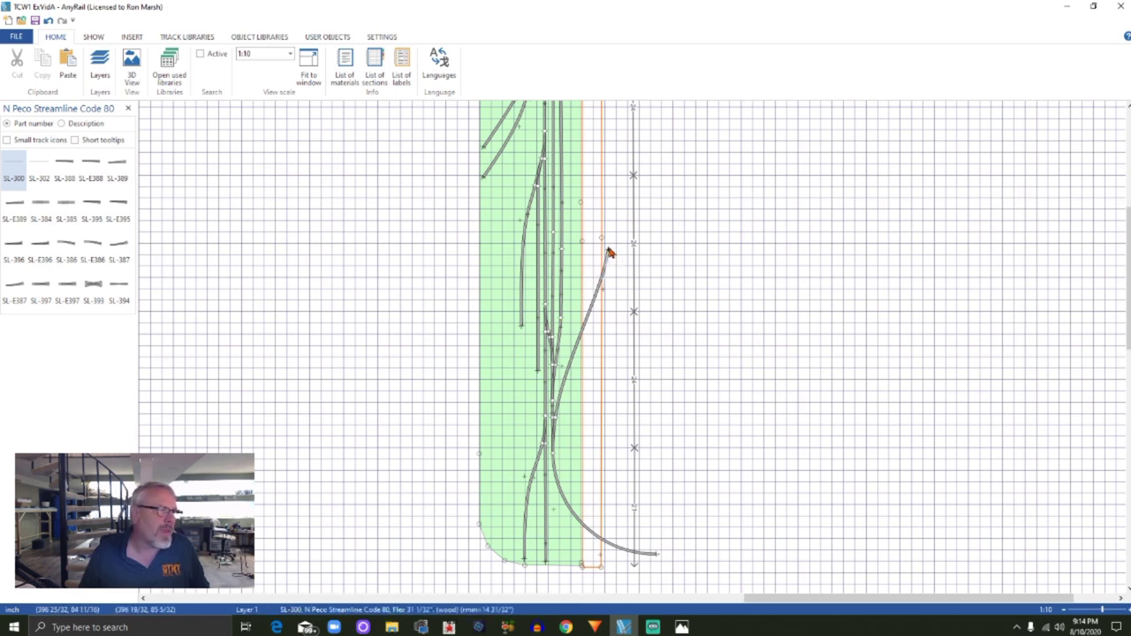
pyautogui.moveTo(608, 253); pyautogui.dragTo(614, 253)
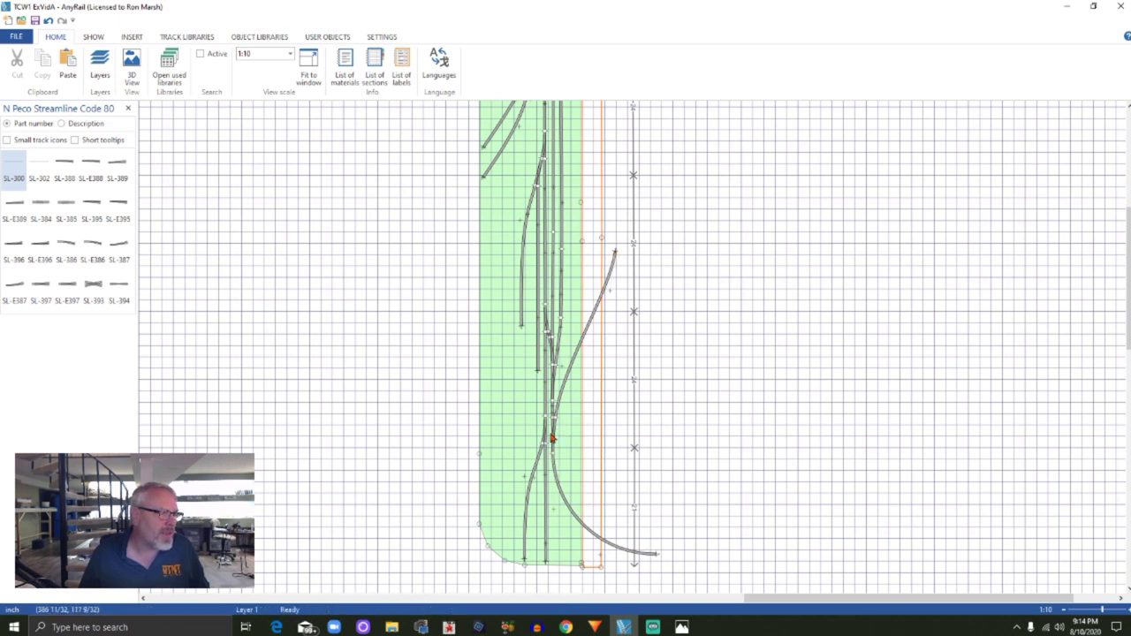
pyautogui.click(616, 253)
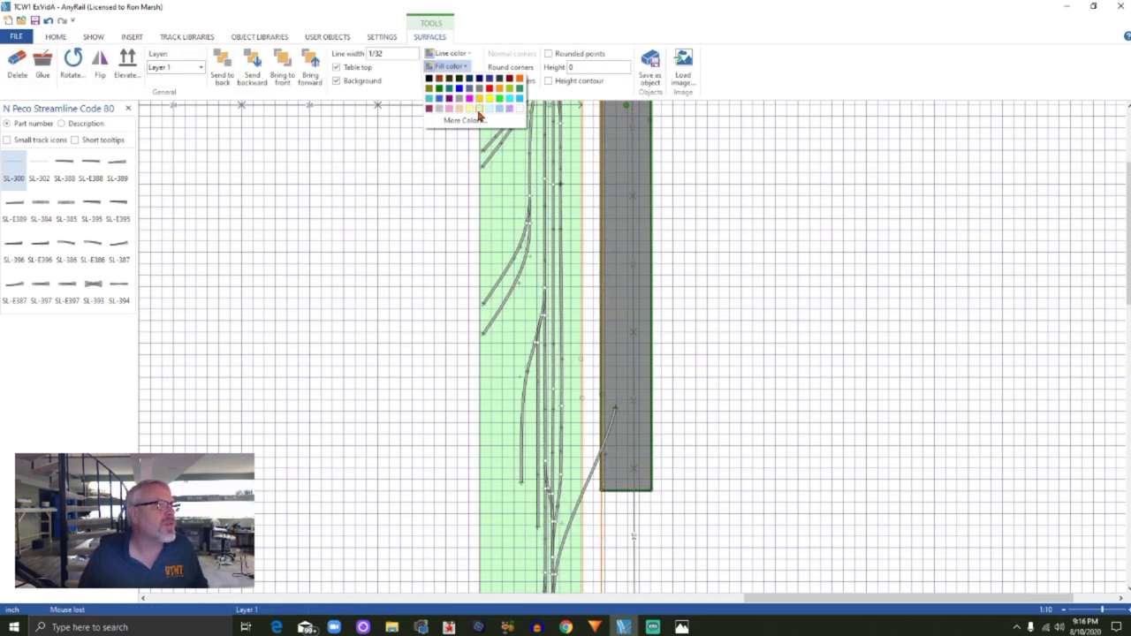
# Fill the new board section green and drag the new straight track piece down into place
pyautogui.click(479, 115)
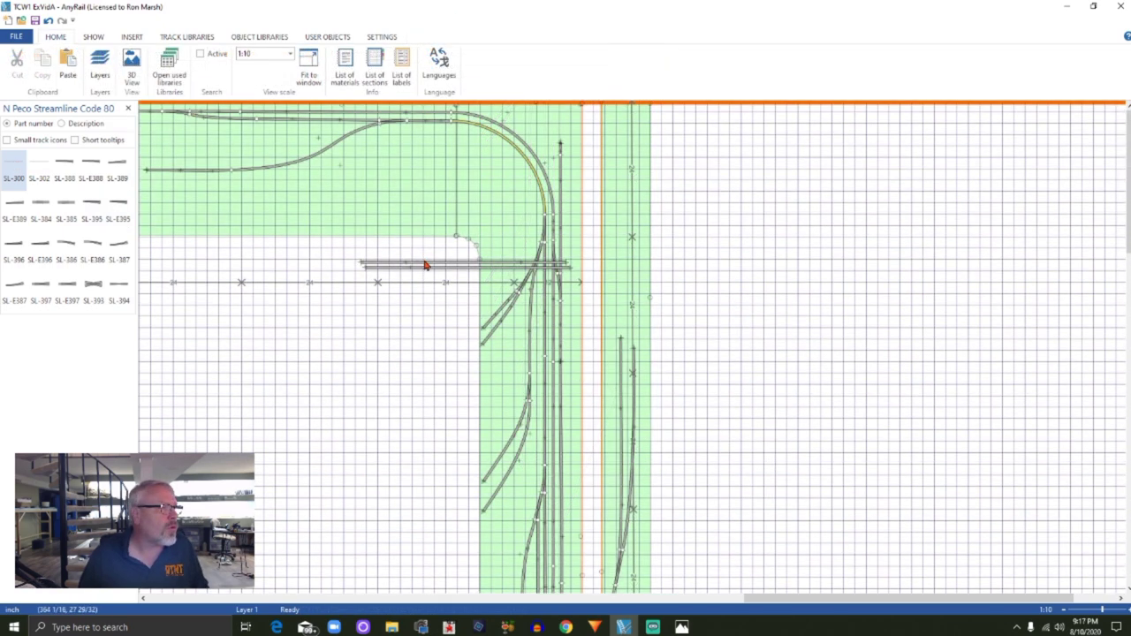
pyautogui.moveTo(425, 265); pyautogui.dragTo(667, 340)
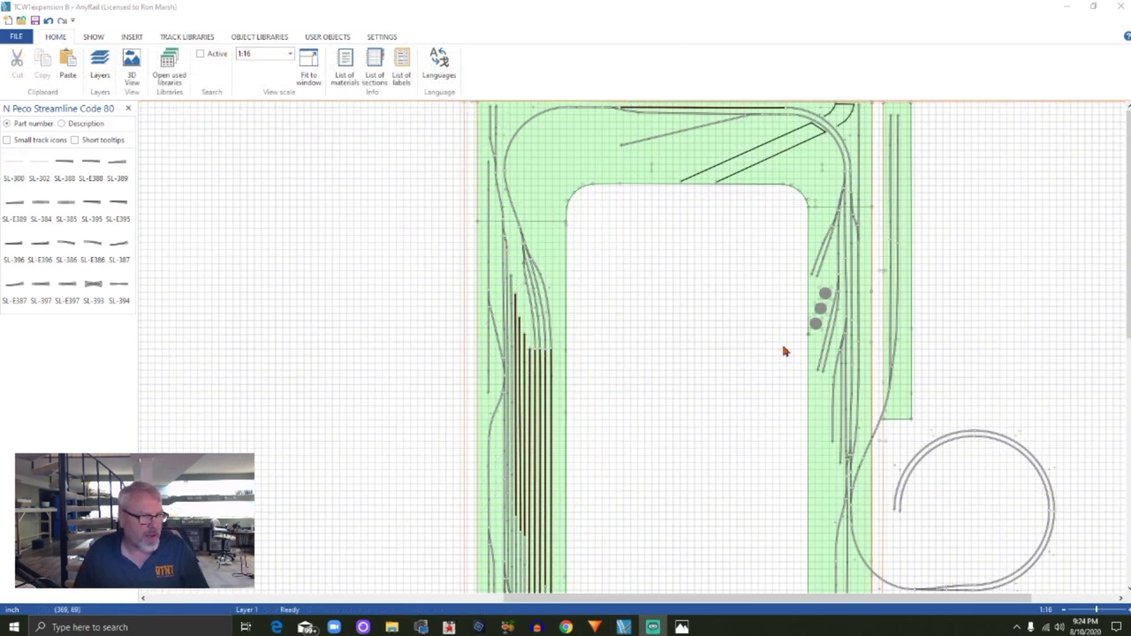